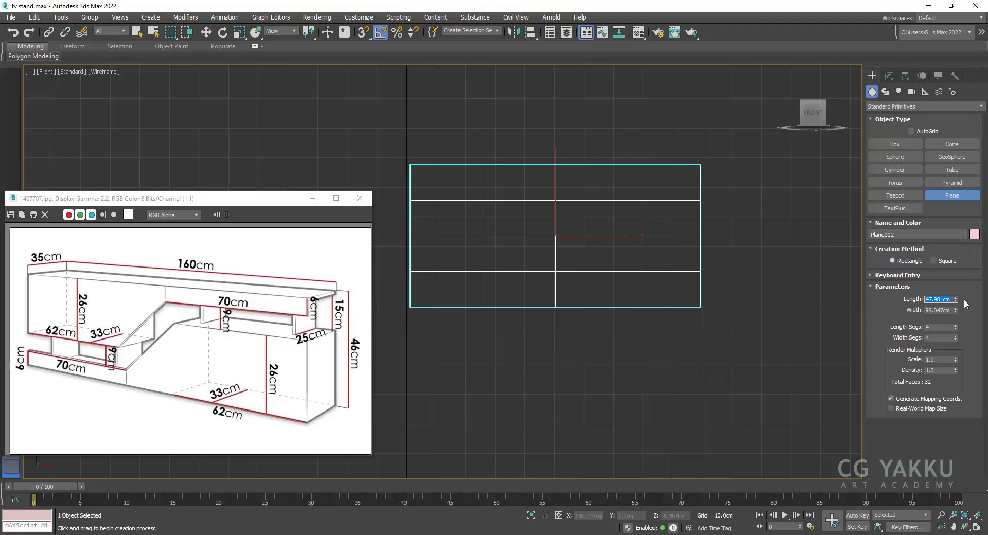
Set the plane's length to 26 cm and its width to 62 cm
key("Tab")
type("62")
key("Return")
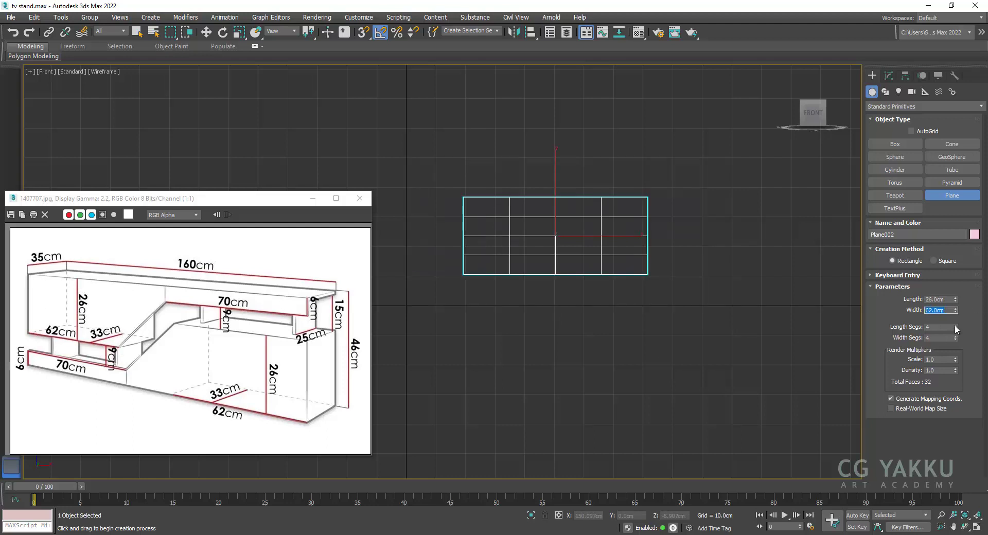
key("w")
Use the Transform Toolbox to pivot the plane at its bottom-left corner and place it at the origin
left_click(34, 17)
left_click(47, 183)
left_click_drag(154, 164, 220, 126)
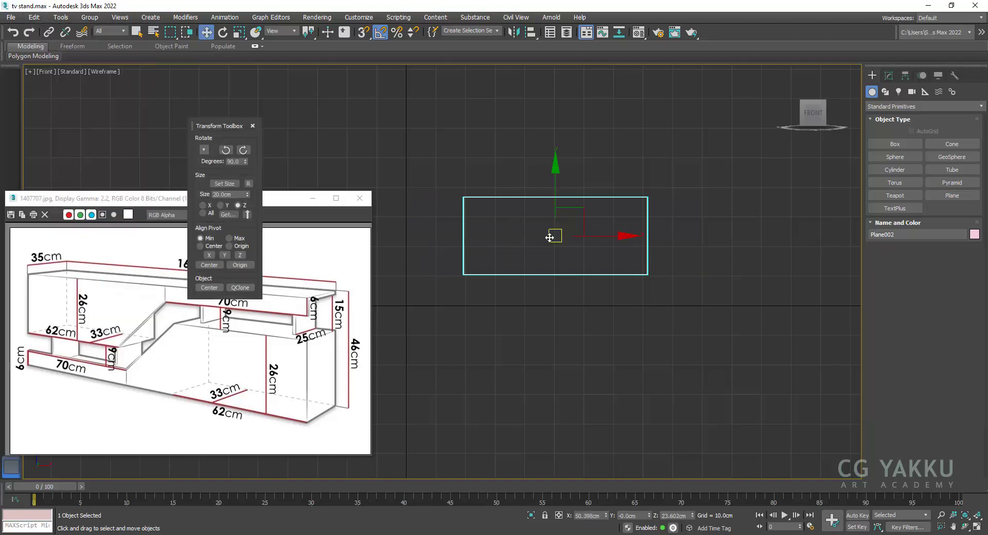
middle_click_drag(399, 318, 412, 315)
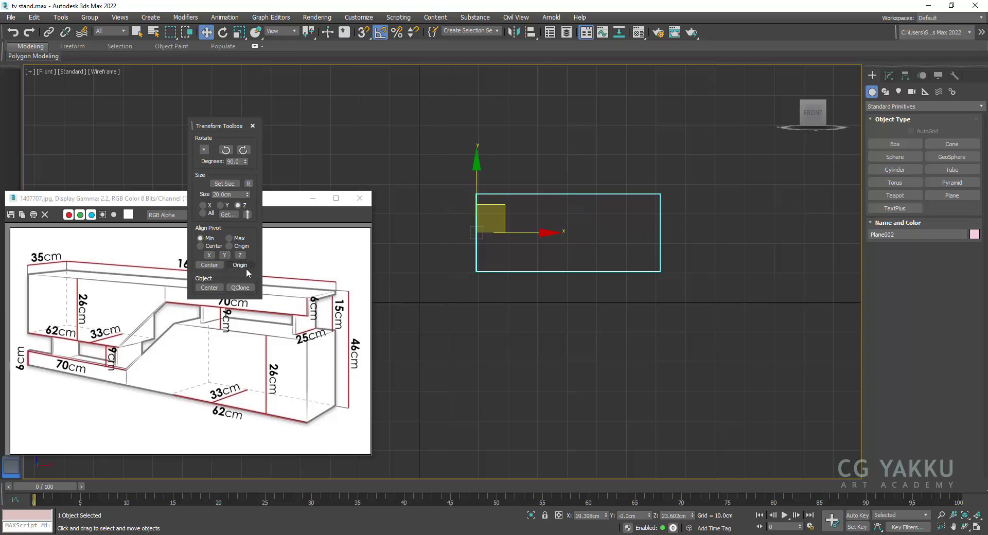
left_click(240, 255)
left_click(209, 287)
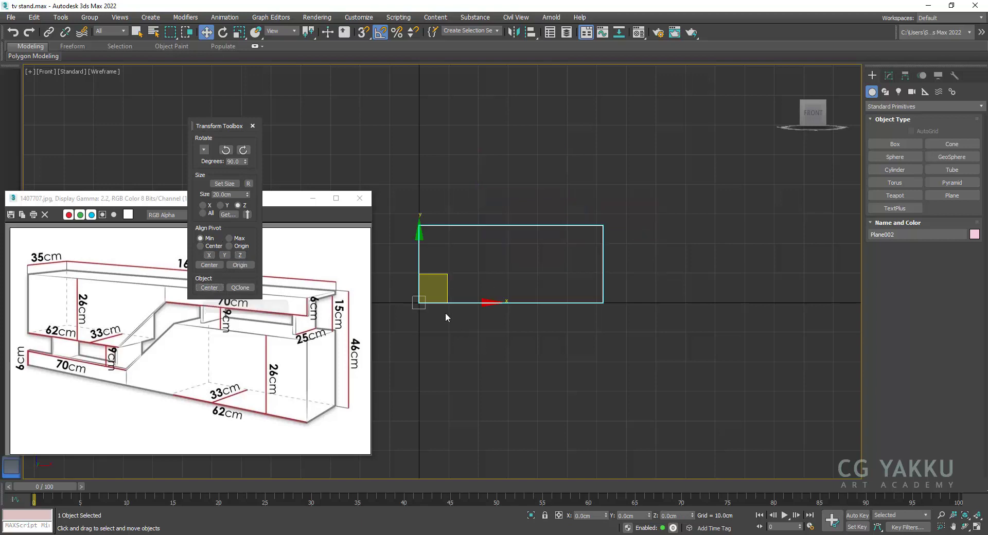
Convert the plane to an Editable Poly in the Perspective view
key("p")
middle_click_drag(511, 299, 548, 325, "alt")
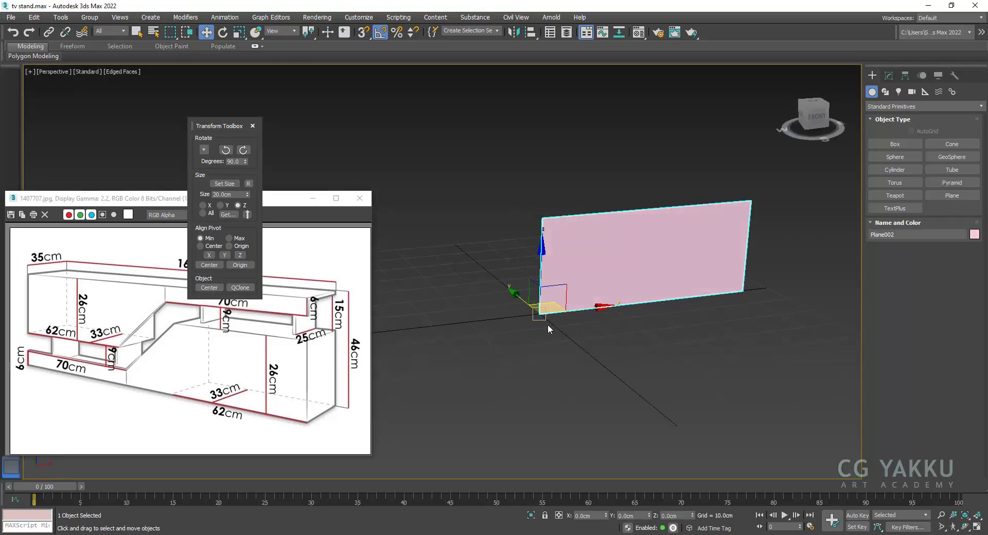
left_click(889, 76)
right_click(893, 117)
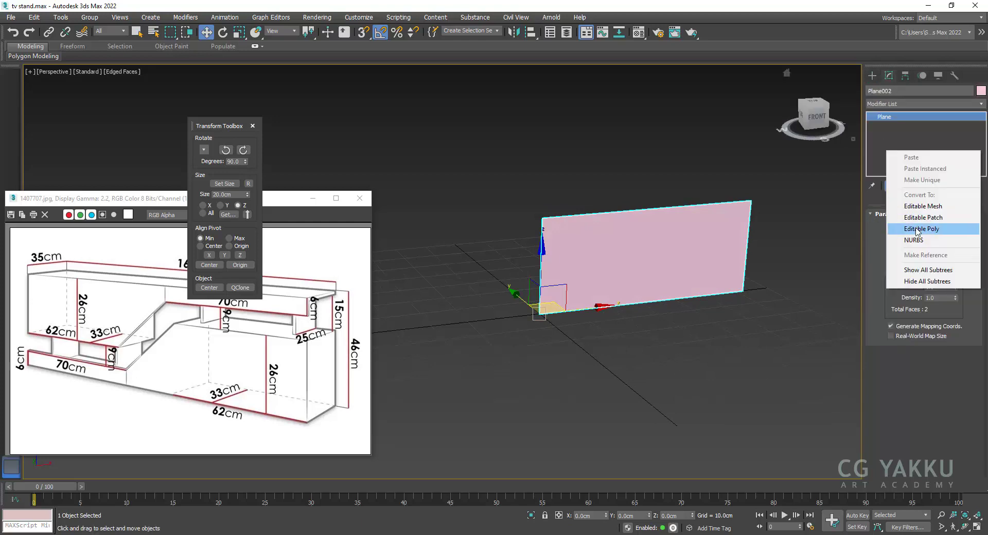
left_click(893, 214)
middle_click_drag(682, 238, 585, 216)
Shift-drag the plane's right edge to extend it with a new face
key("2")
left_click(655, 221)
left_click_drag(692, 224, 721, 236, "shift")
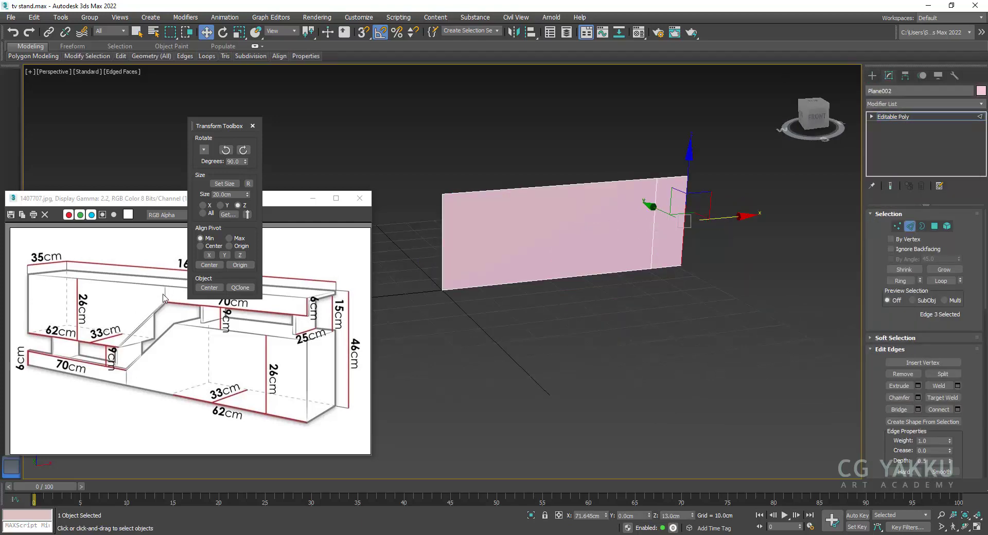
right_click(681, 304)
left_click(713, 246)
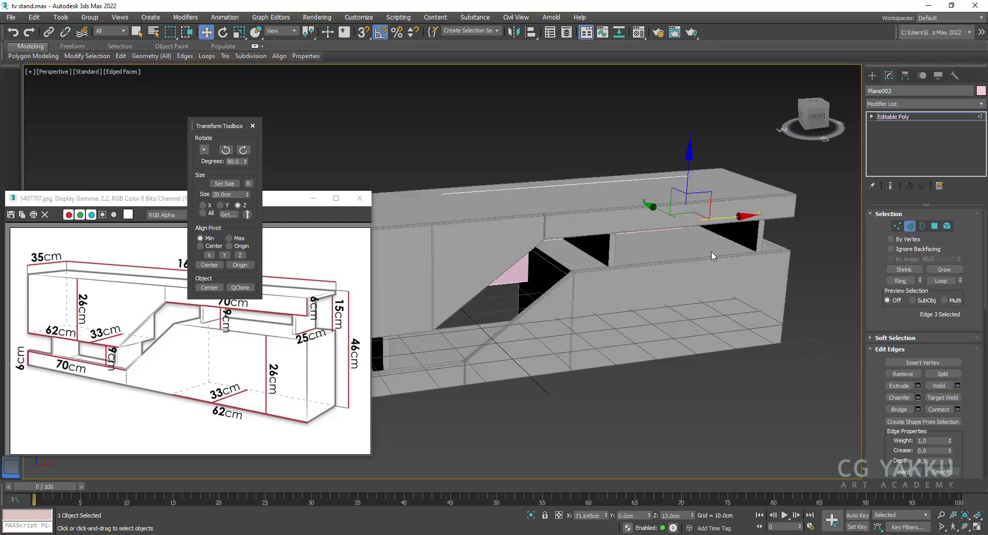
key("ctrl+z")
Raise the lower-right vertex to Z 35 cm
key("1")
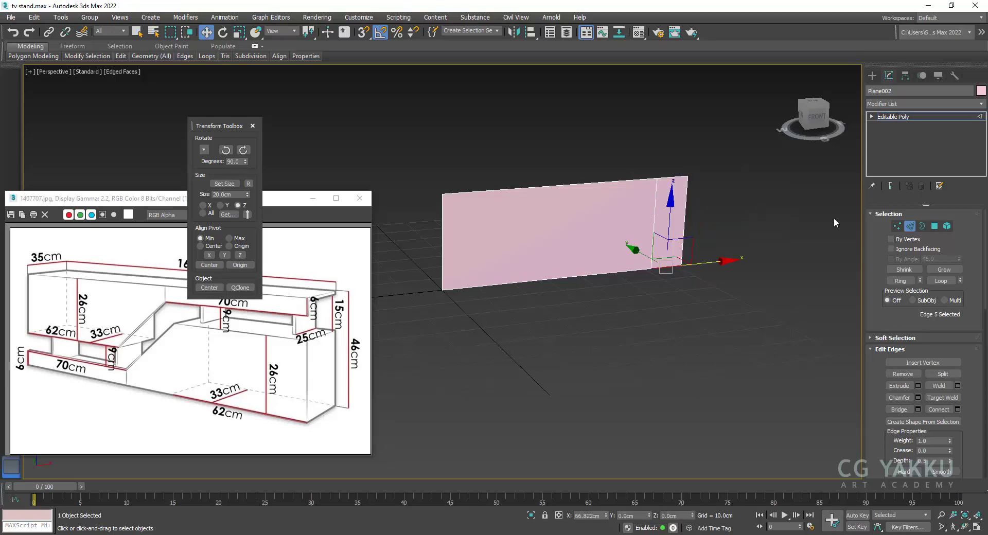
left_click(252, 126)
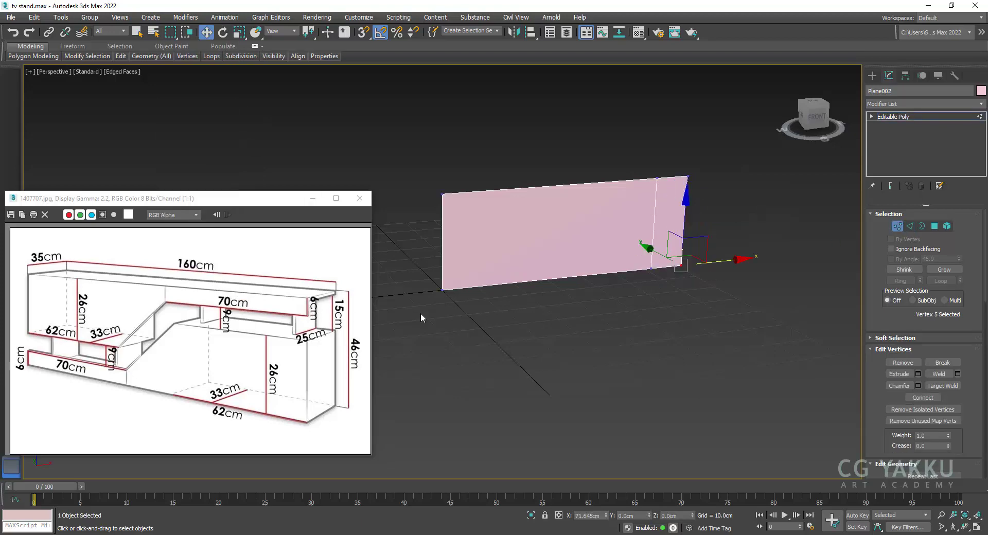
double_click(679, 516)
type("35")
key("Return")
left_click(698, 258)
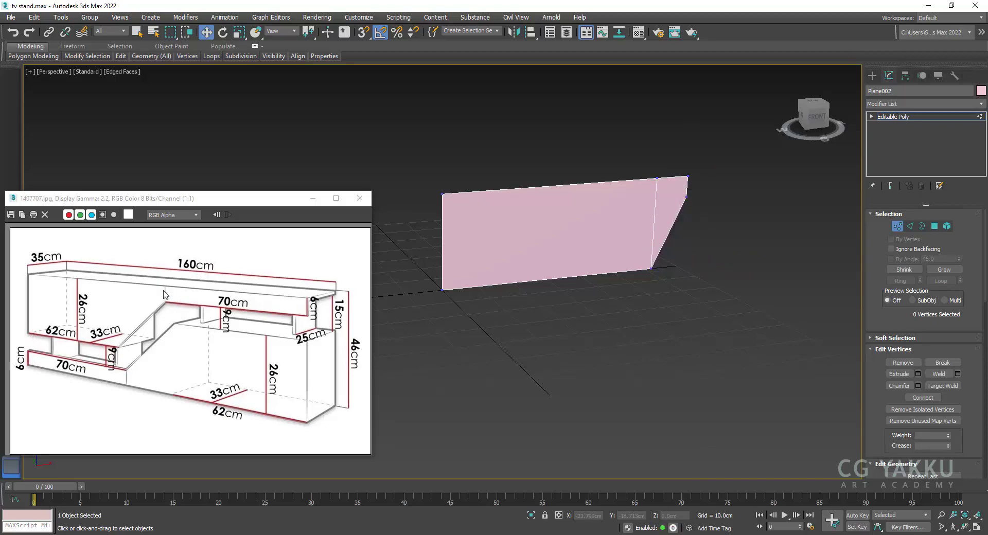
Move the two top-right vertices to X 90 cm
left_click_drag(671, 165, 737, 275)
double_click(587, 516)
type("90")
key("Return")
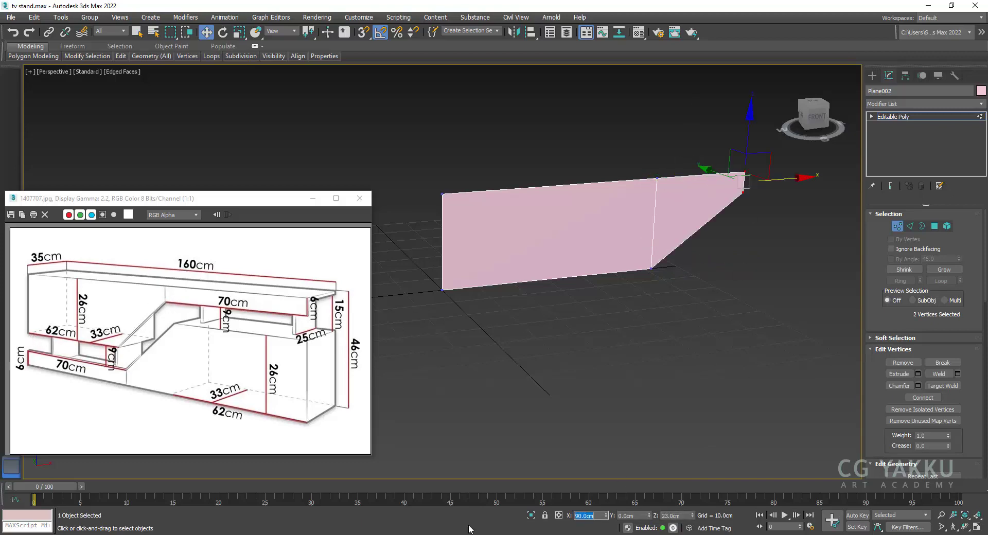
Extend a long, low strip off the right end of the profile
key("2")
middle_click_drag(639, 338, 600, 513, "alt")
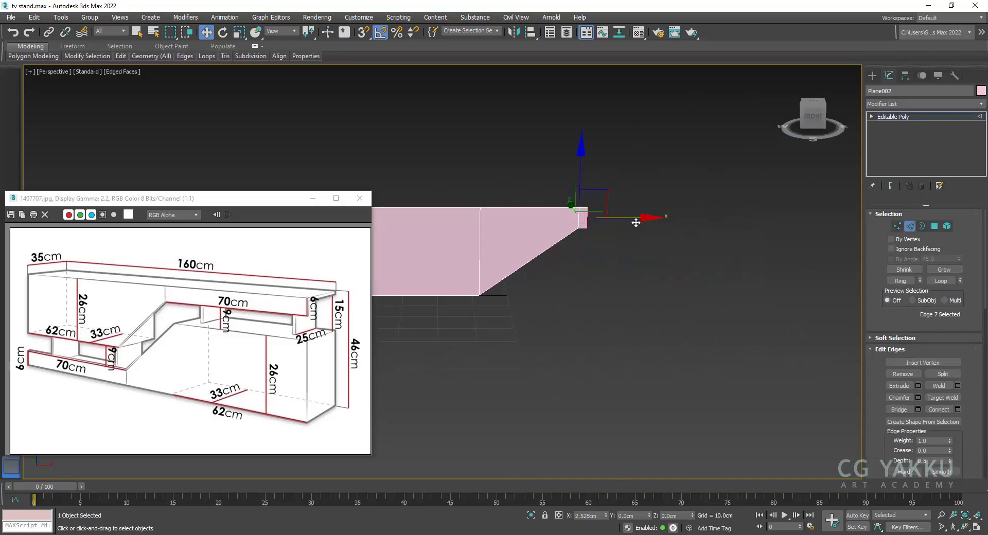
left_click(650, 408)
middle_click_drag(650, 408, 549, 280, "alt")
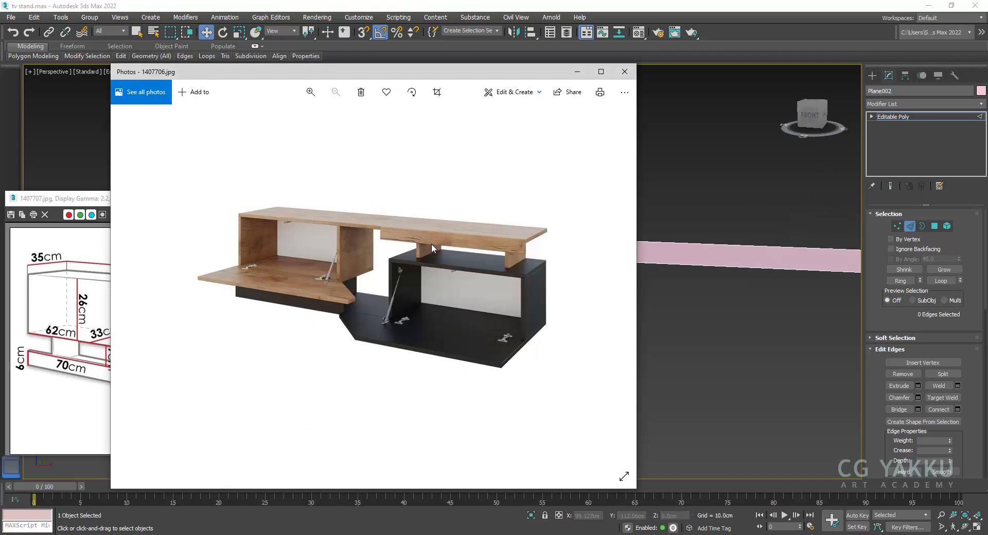
left_click(624, 72)
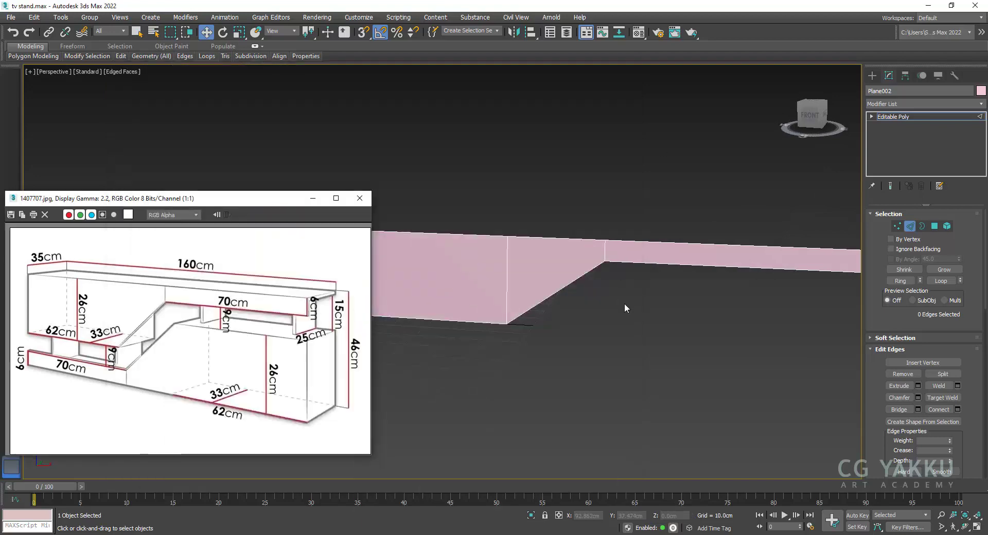
Chamfer the edge where the slope meets the strip by a tiny amount
left_click(605, 249)
key("ctrl+shift+c")
scroll(612, 252, "up", 4)
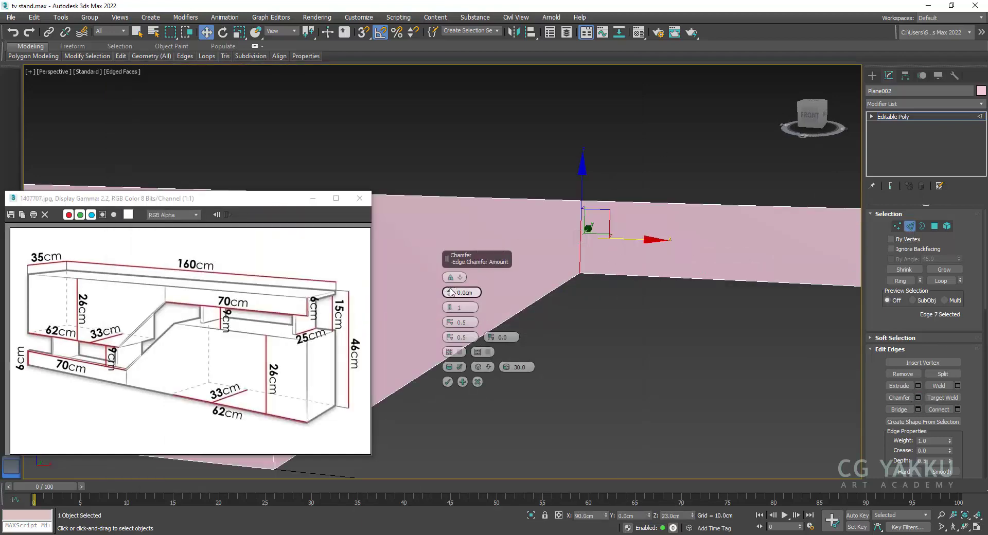
left_click_drag(450, 292, 448, 383)
left_click(448, 383)
scroll(447, 384, "down", 5)
Leave edge editing and reselect the whole profile panel
left_click(910, 226)
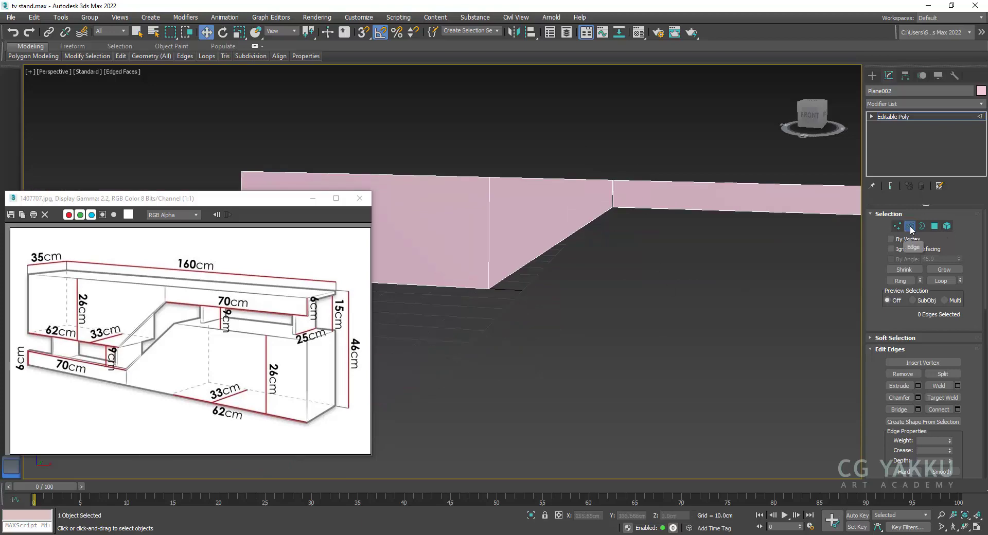
left_click(523, 299)
left_click(592, 232)
middle_click_drag(663, 236, 772, 206, "alt")
Add a Shell with a 1.6 cm outer amount, then collapse the stack to editable poly
left_click(924, 104)
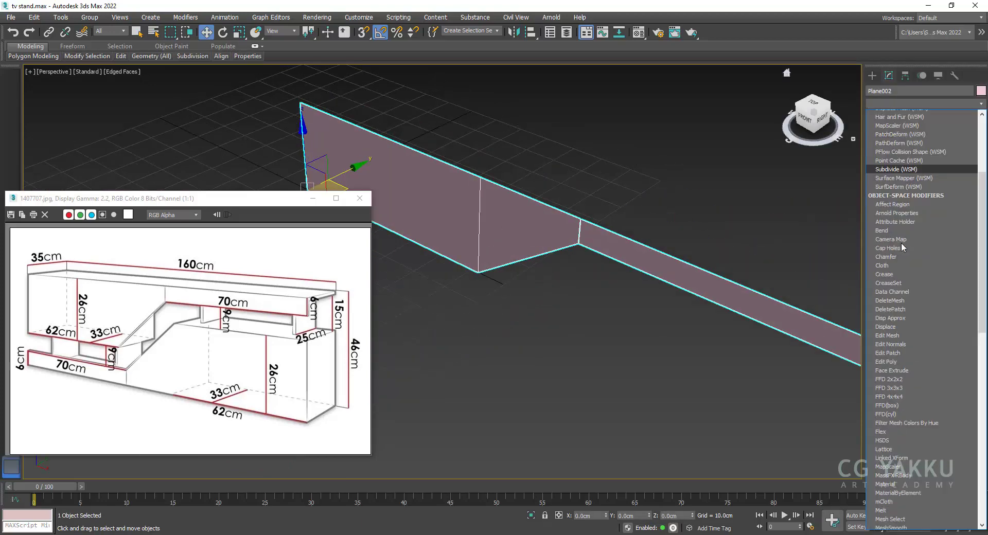
type("sh")
key("Return")
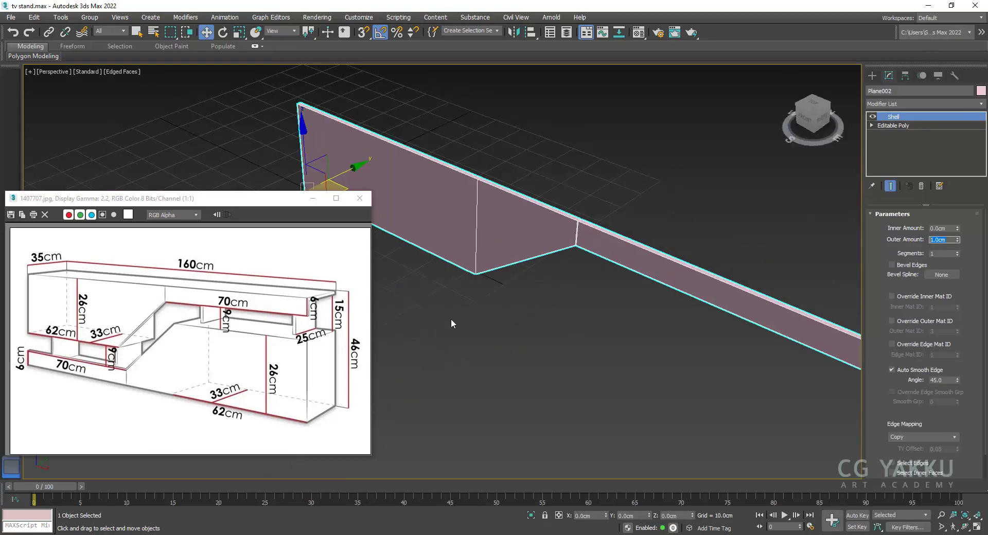
type("1.6")
key("Return")
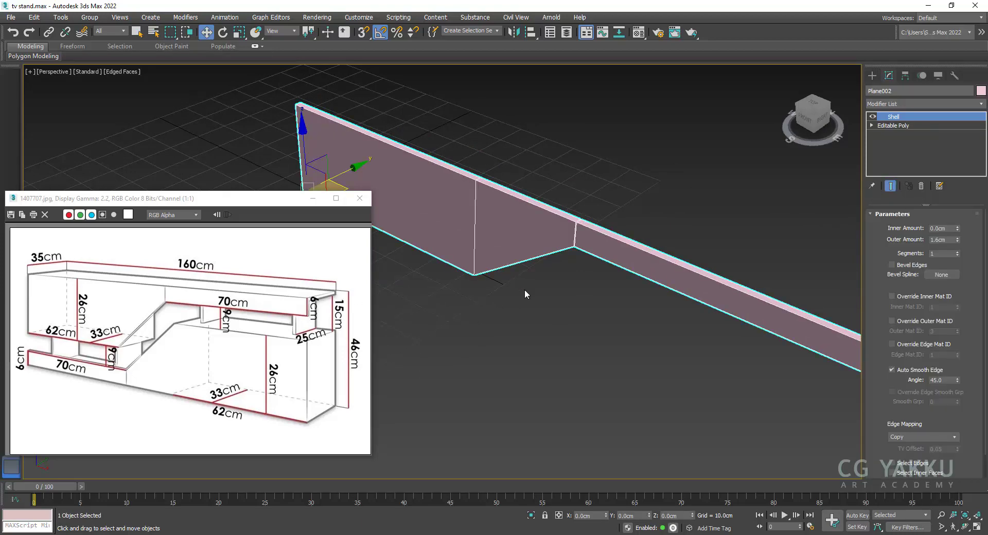
right_click(902, 162)
left_click(700, 298)
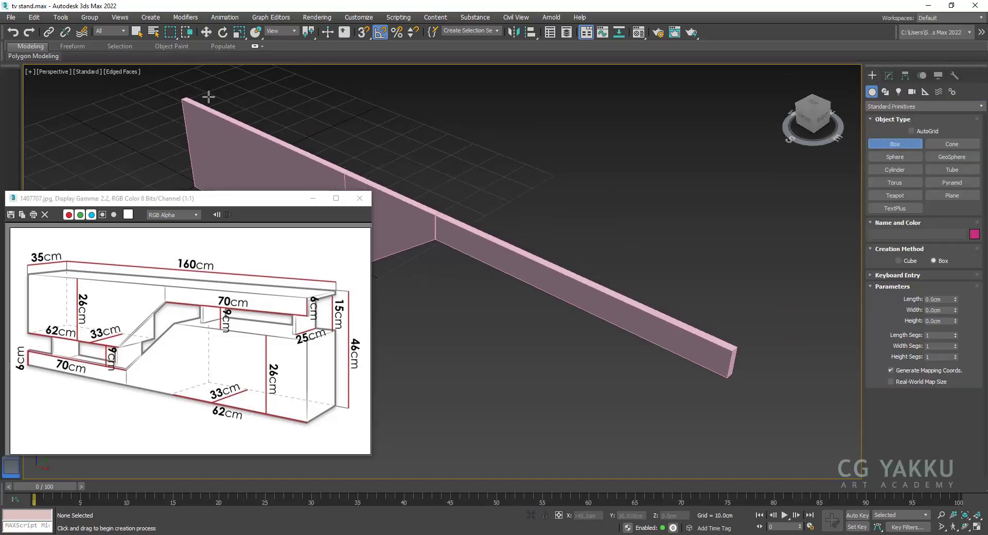
Draw a box across the wall's top and size it 33 cm long by 160 cm wide
key("s")
left_click_drag(186, 98, 657, 264)
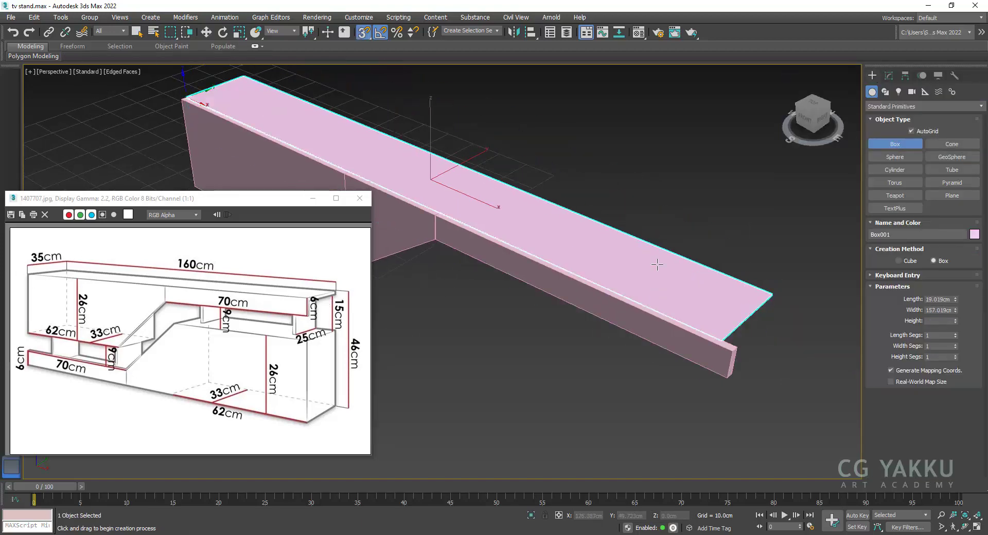
left_click(942, 300)
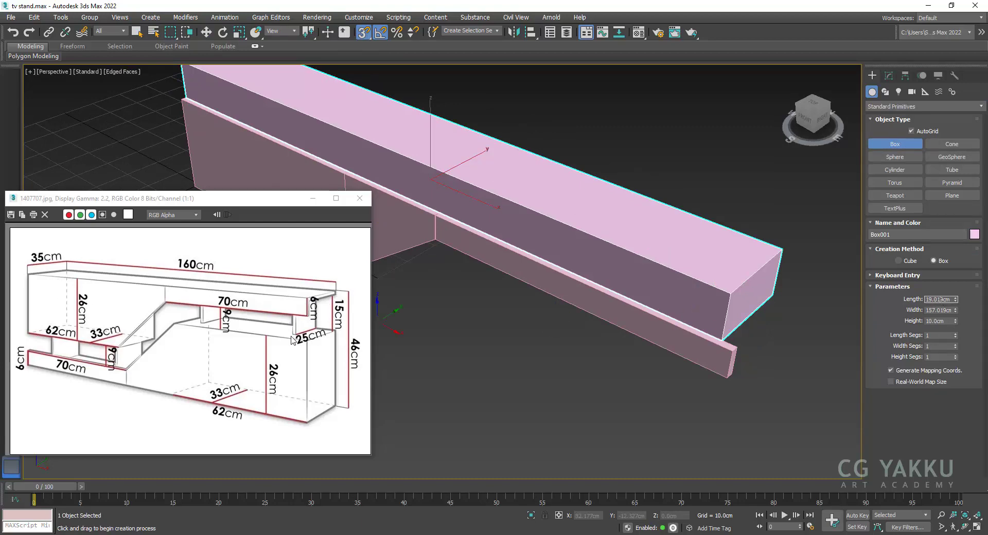
type("33")
key("Return")
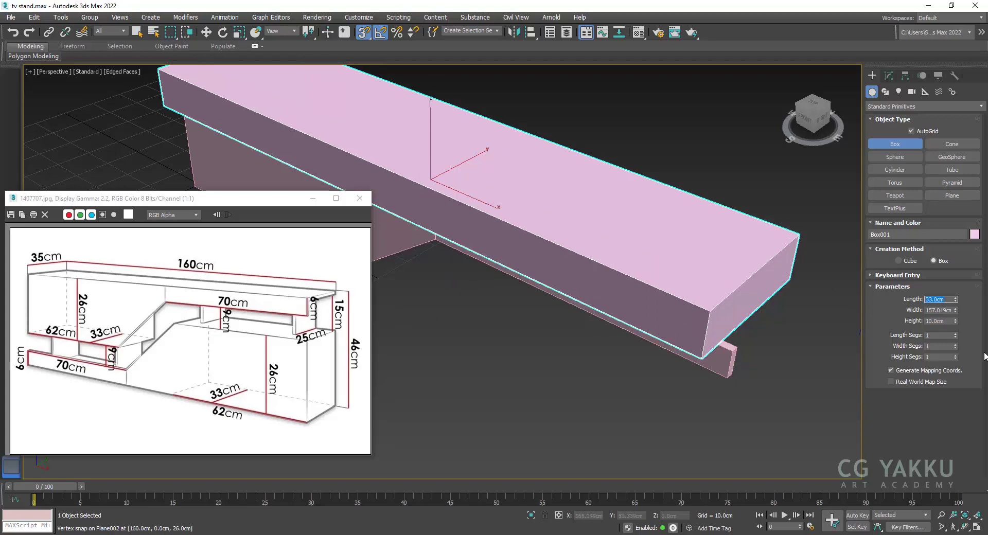
double_click(936, 310)
type("160")
key("Return")
type("1.6")
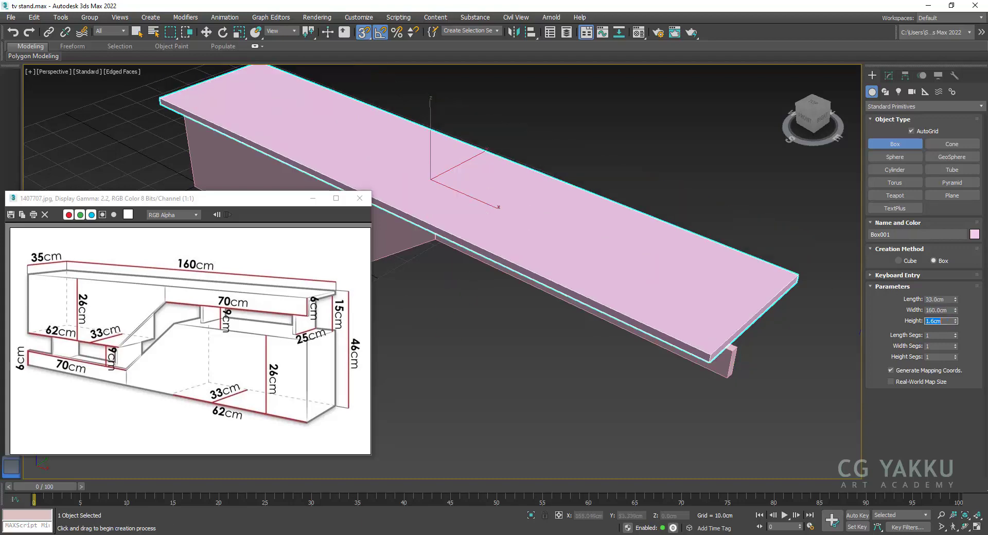
Vertex-snap the plank onto the top corner of the stand's body
key("w")
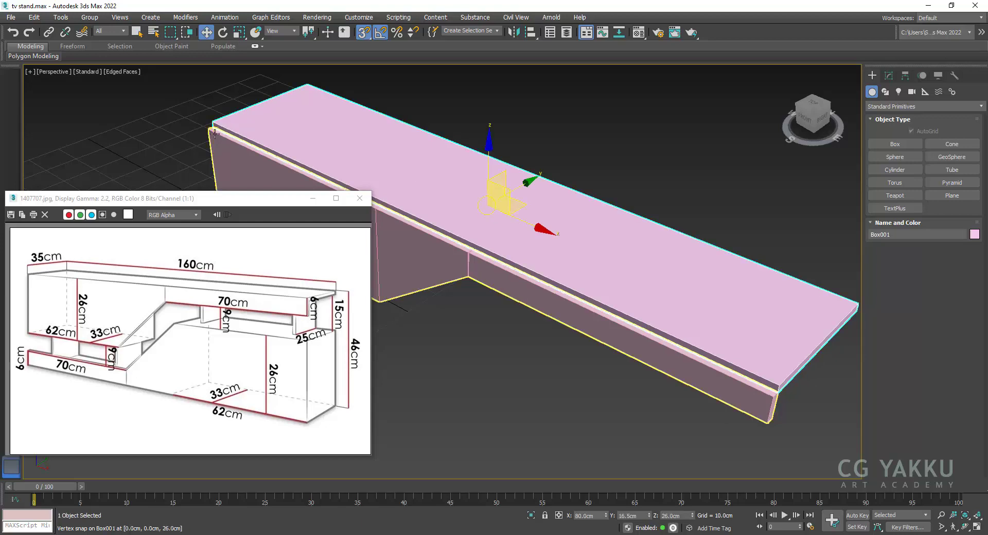
key("space")
left_click_drag(495, 190, 214, 127)
key("space")
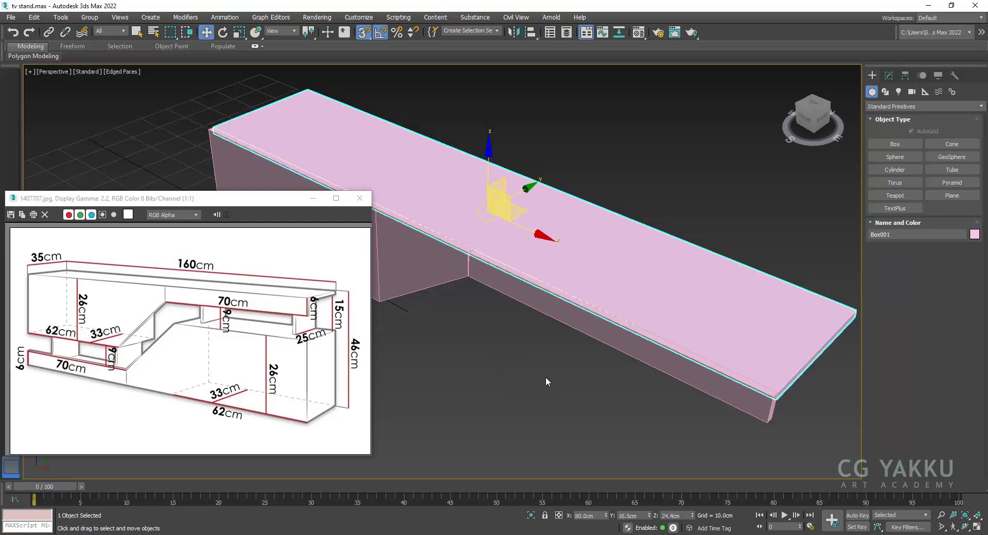
left_click(555, 347)
left_click(494, 236)
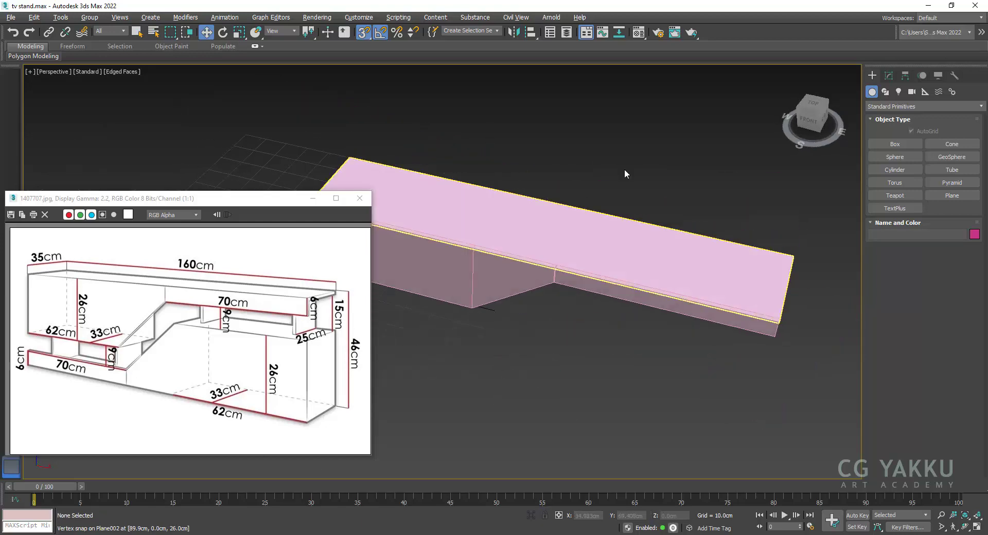
Check the reference photo, then shift-drag the top slab downward to clone it
middle_click_drag(608, 359, 627, 304)
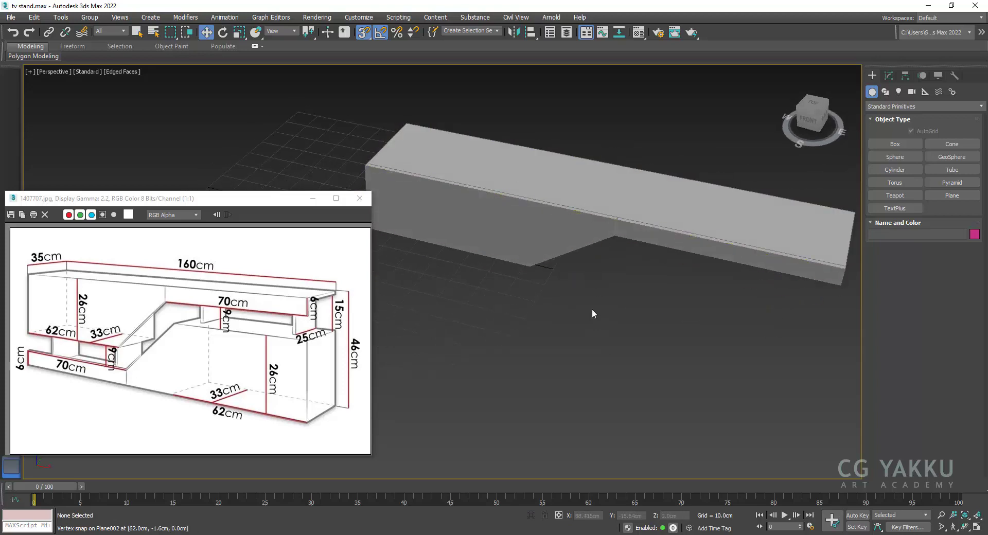
key("alt+Tab")
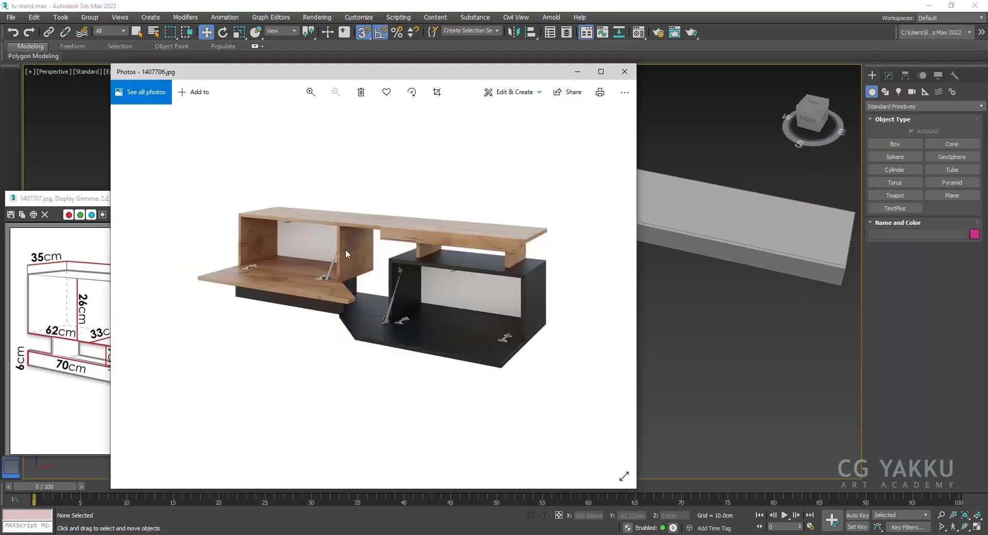
key("alt+Tab")
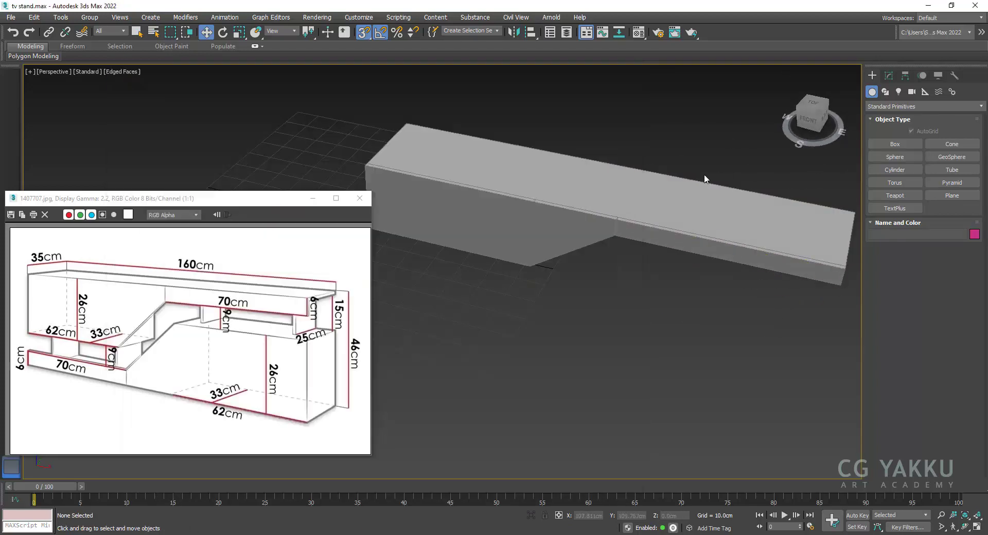
middle_click_drag(703, 177, 538, 176, "alt")
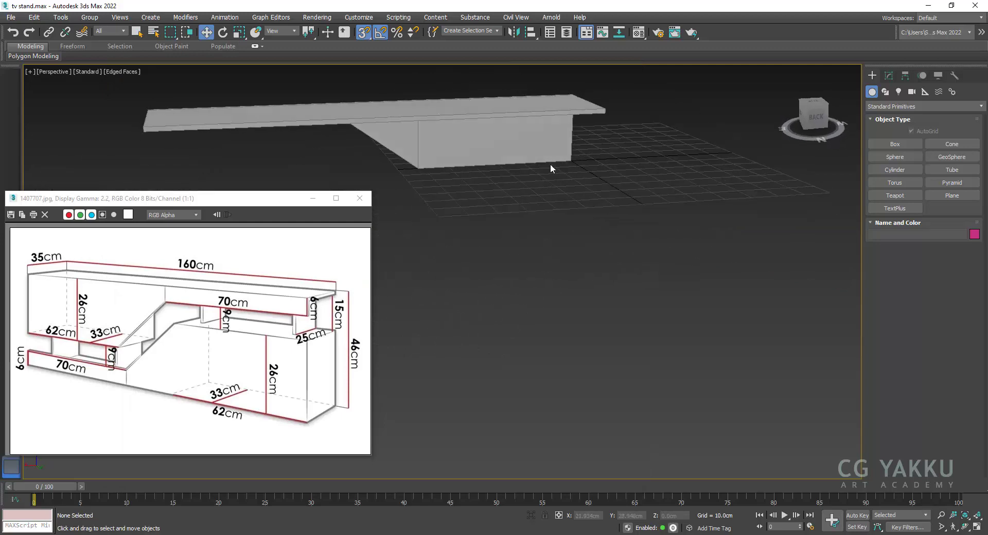
left_click(494, 121)
middle_click_drag(399, 82, 422, 116)
left_click_drag(400, 105, 401, 153, "shift")
key("Return")
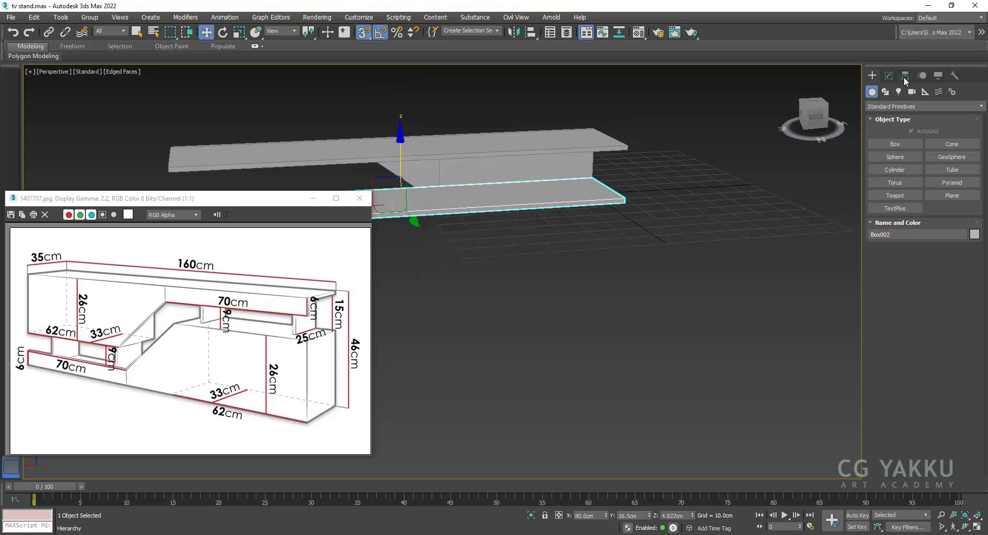
Snap the cloned slab down to floor level beneath the top slab
left_click(888, 76)
middle_click_drag(590, 272, 576, 281, "alt")
key("space")
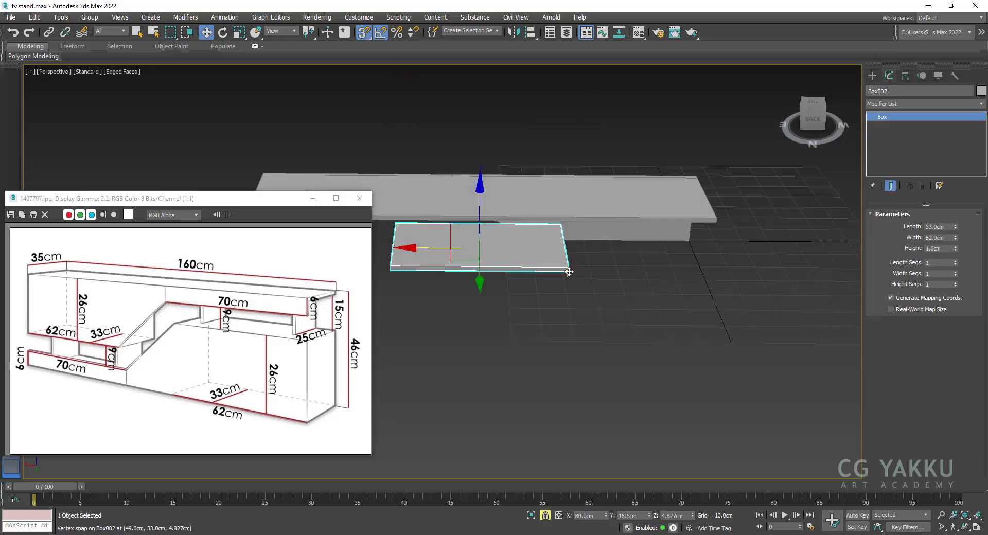
left_click_drag(568, 273, 629, 309)
middle_click_drag(607, 278, 654, 289, "alt")
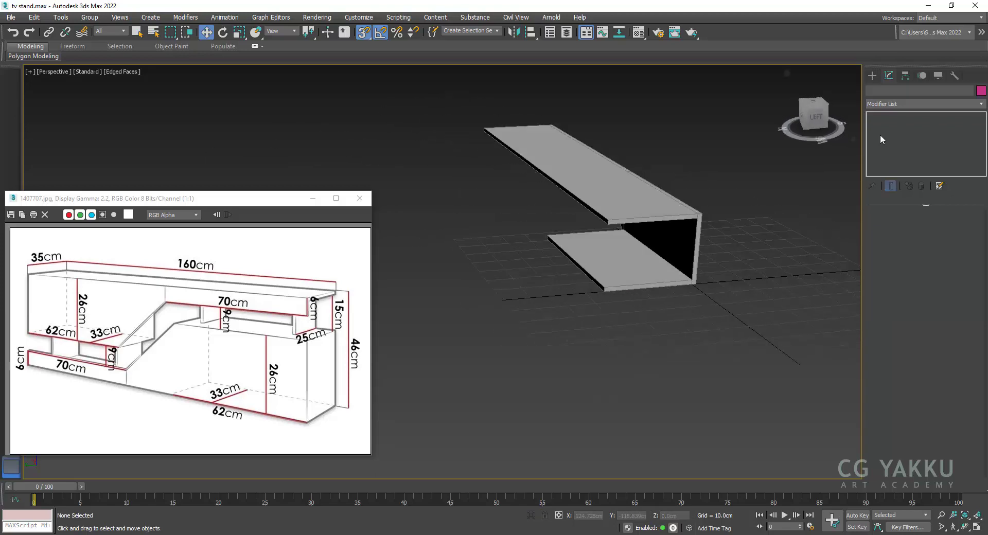
left_click(872, 76)
left_click(895, 144)
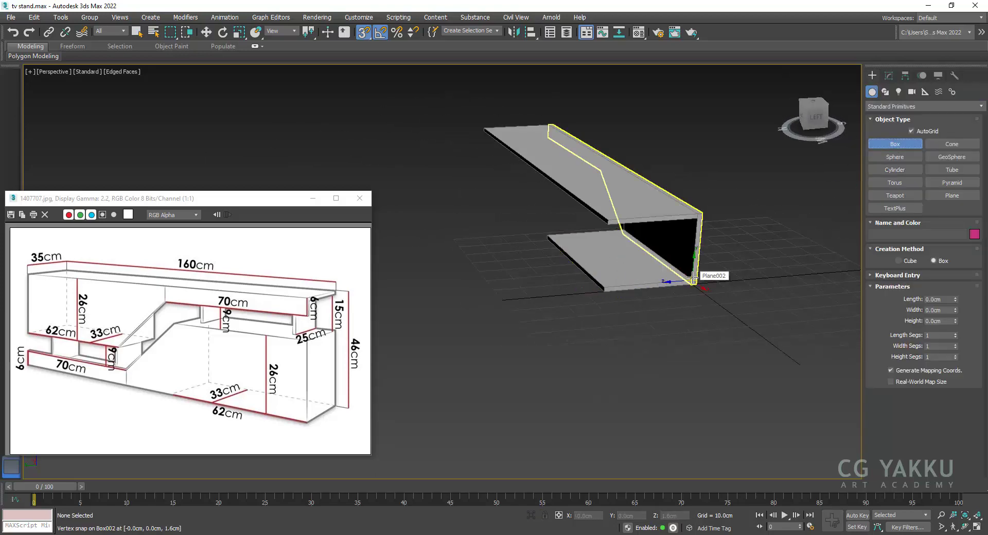
Draw a 1.6 cm-thick upright panel on the slab's end
left_click_drag(693, 279, 598, 216)
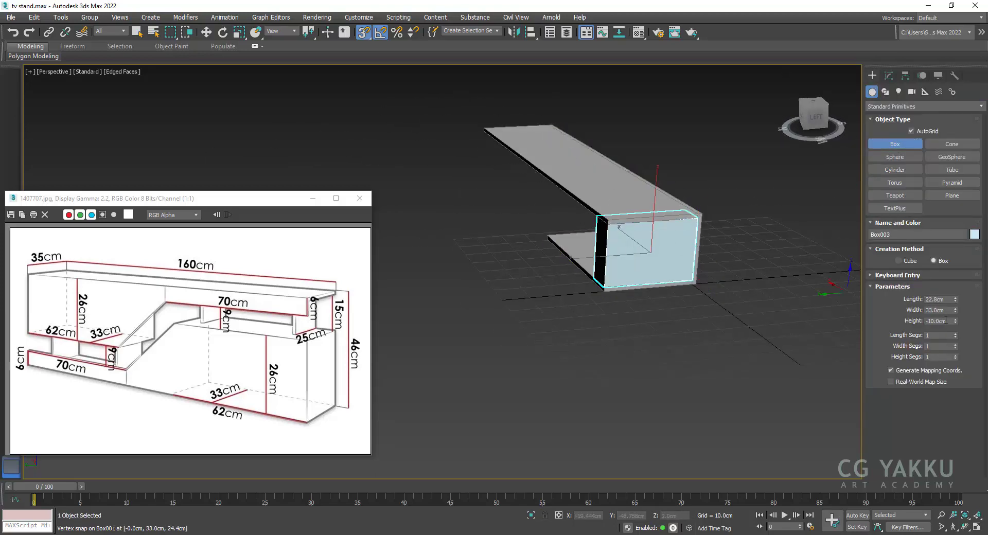
left_click(791, 335)
type("1.6")
key("Return")
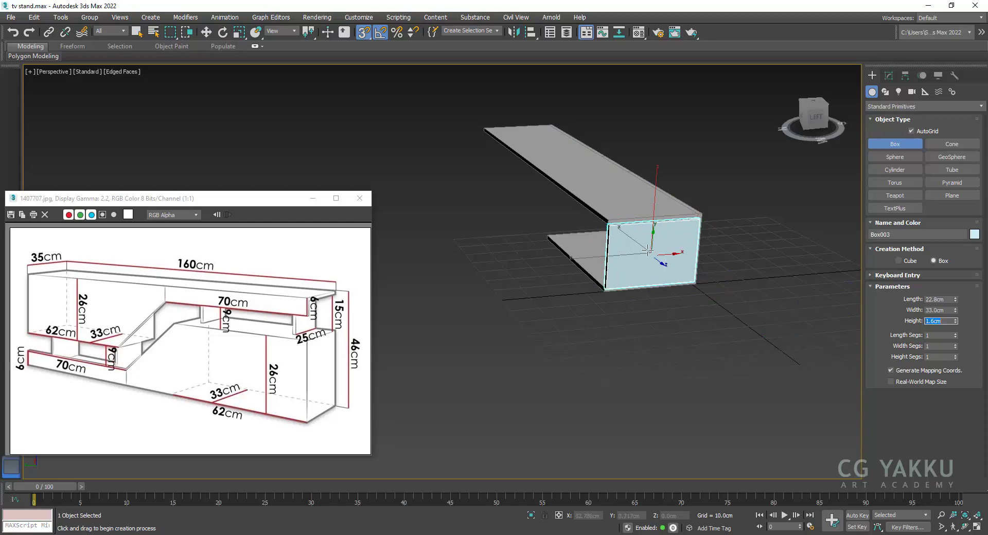
key("z")
Shift-move a copy of the panel further along the stand on X
key("w")
scroll(525, 273, "down", 3)
mouse_move(525, 273)
middle_mouse_down("alt")
mouse_move(611, 249)
mouse_move(594, 319)
middle_mouse_up("alt")
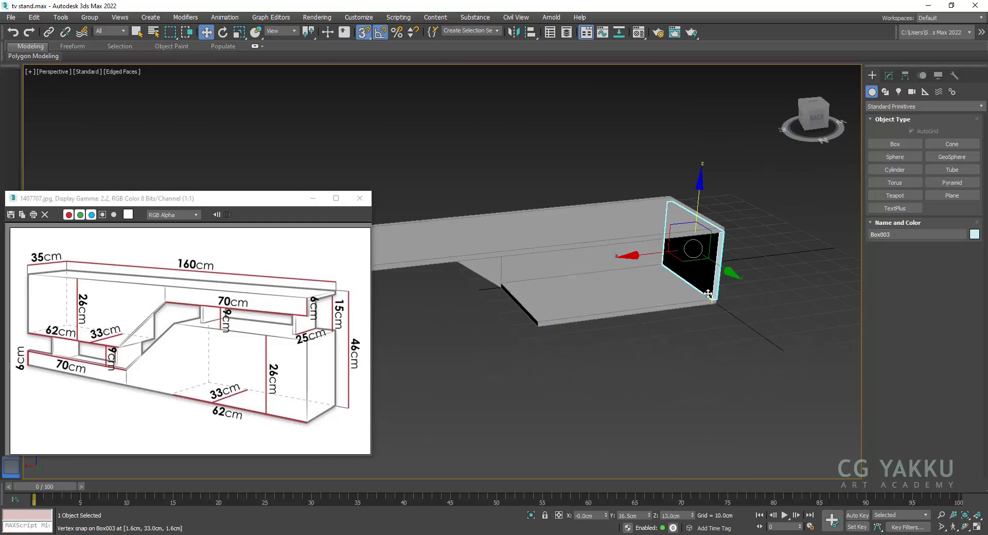
left_click_drag(716, 304, 541, 322, "shift")
left_click(495, 316)
mouse_move(695, 327)
middle_mouse_down("alt")
mouse_move(662, 276)
mouse_move(575, 290)
middle_mouse_up("alt")
scroll(566, 272, "up", 5)
middle_click_drag(558, 252, 453, 335, "alt")
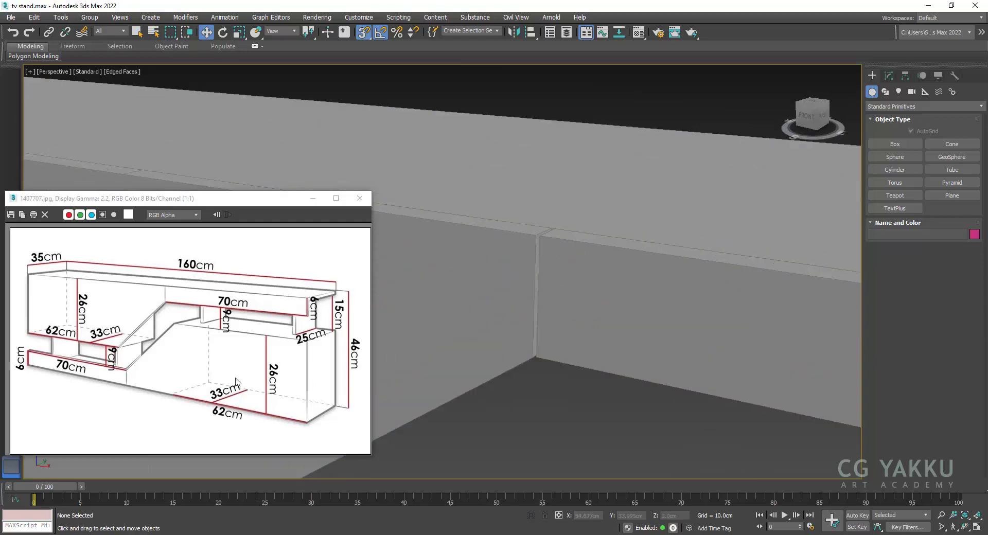
left_click(505, 268)
scroll(515, 288, "down", 3)
Select all edges of the stand body in edge mode
mouse_move(520, 308)
middle_mouse_down("alt")
mouse_move(551, 276)
mouse_move(512, 289)
mouse_move(498, 307)
mouse_move(445, 251)
middle_mouse_up("alt")
left_click(888, 76)
left_click(910, 226)
scroll(514, 288, "down", 3)
key("ctrl+a")
scroll(445, 251, "up", 10)
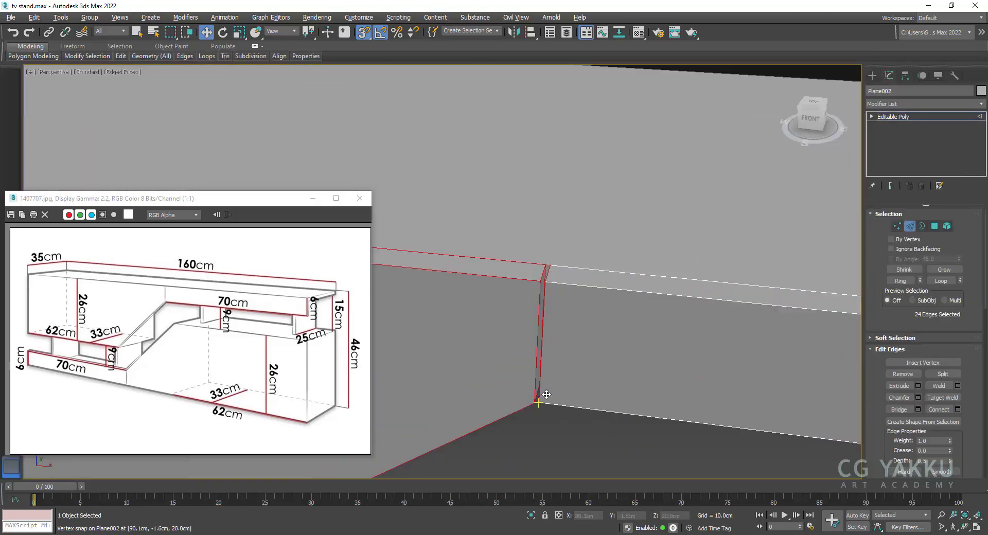
middle_click_drag(541, 397, 566, 329, "alt")
scroll(576, 302, "up", 3)
scroll(576, 303, "down", 5)
mouse_move(620, 316)
middle_mouse_down("alt")
mouse_move(553, 283)
mouse_move(434, 270)
middle_mouse_up("alt")
scroll(554, 283, "up", 4)
scroll(434, 269, "up", 3)
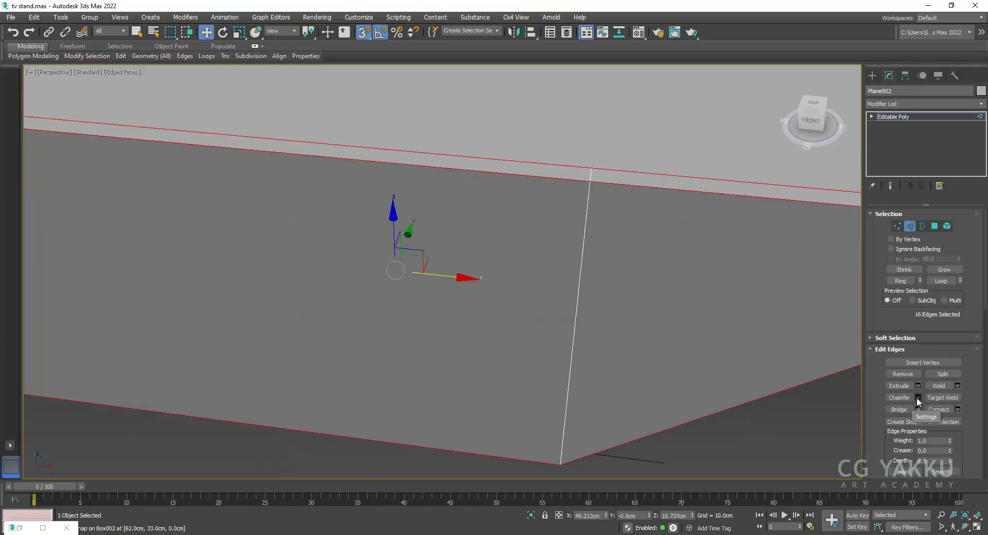
Add a Chamfer modifier to the body with a 0.1 cm amount
left_click(907, 103)
left_click(887, 272)
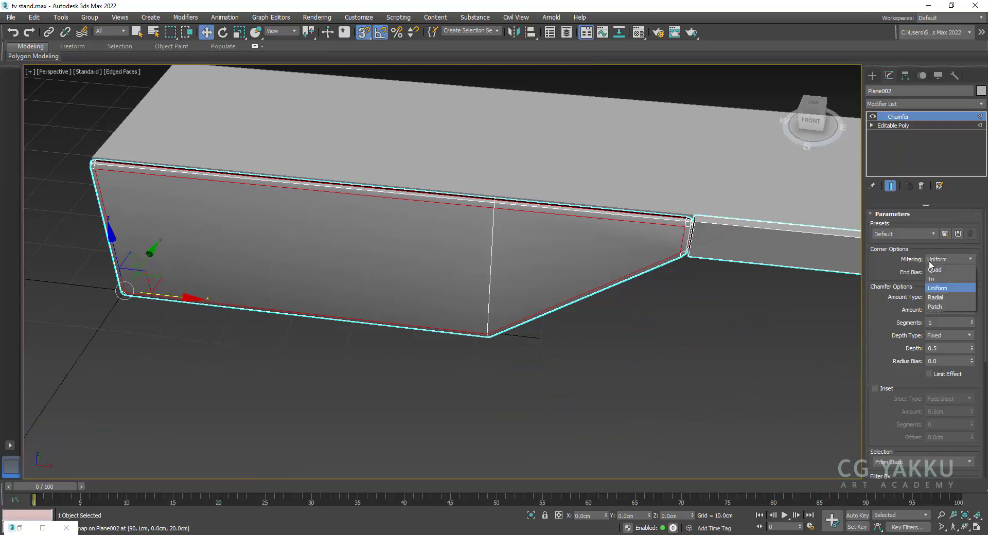
left_click(949, 309)
type("0.1")
key("Return")
scroll(677, 220, "up", 3)
scroll(704, 221, "up", 2)
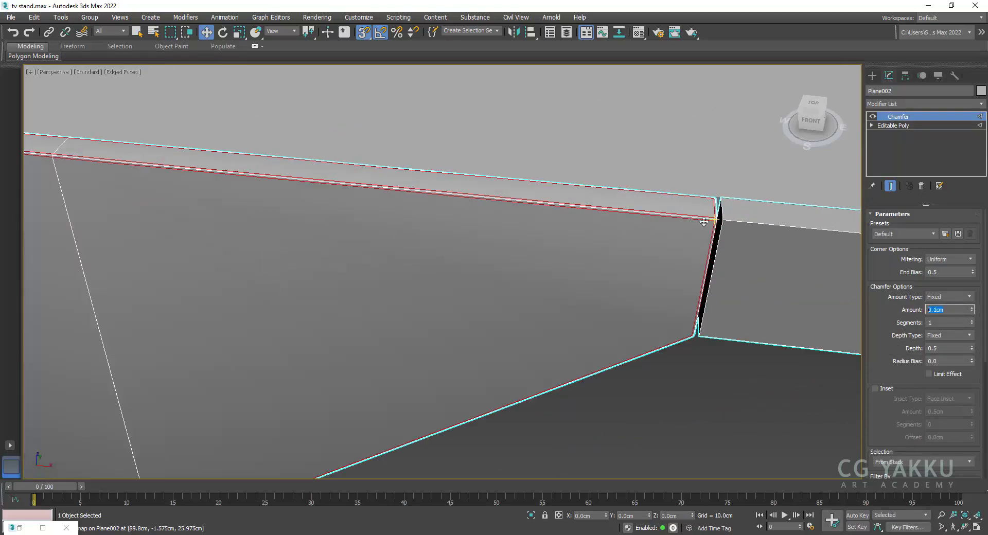
type("0.15")
key("shift+z")
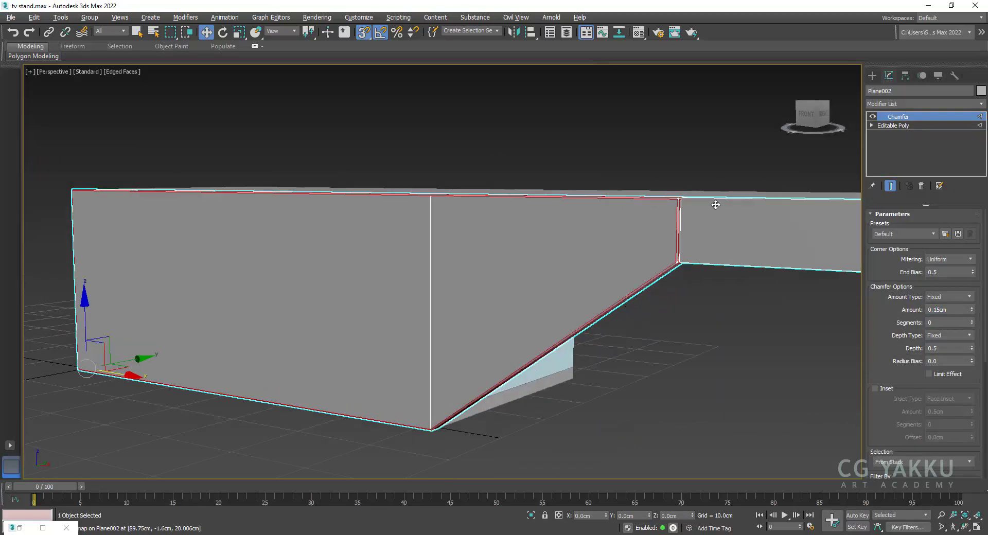
Collapse the whole modifier stack, confirm the warning, and reselect the body
right_click(914, 147)
key("Escape")
right_click(910, 122)
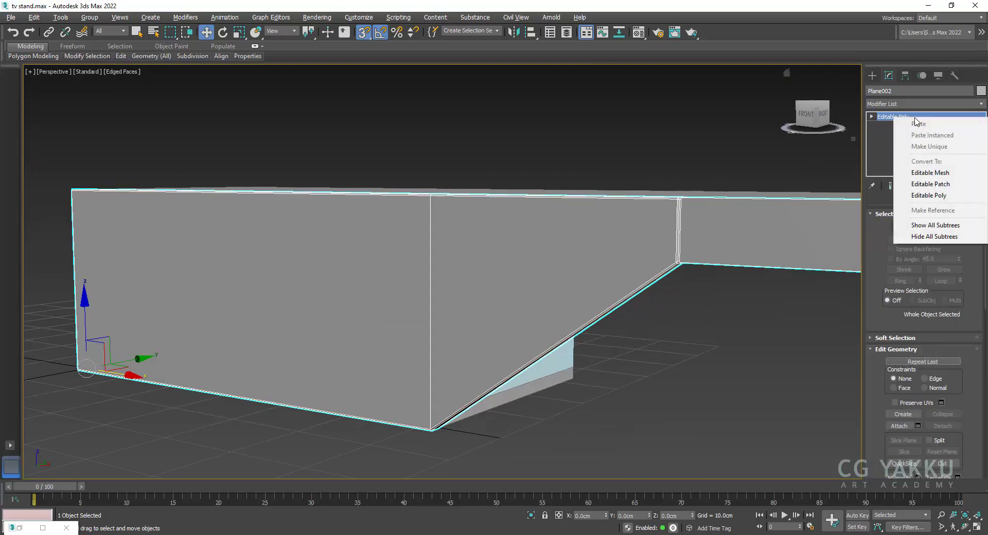
left_click(880, 220)
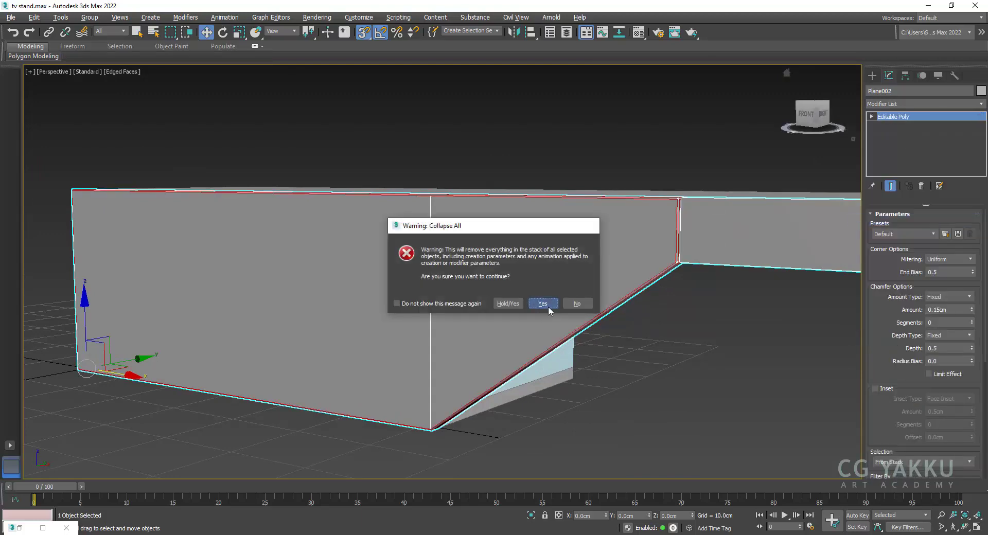
left_click(585, 366)
left_click(612, 322)
left_click(613, 322)
mouse_move(613, 322)
middle_mouse_down("alt")
mouse_move(601, 279)
mouse_move(606, 305)
middle_mouse_up("alt")
Review the reference image and return to the Select and Move tool
left_click(19, 528)
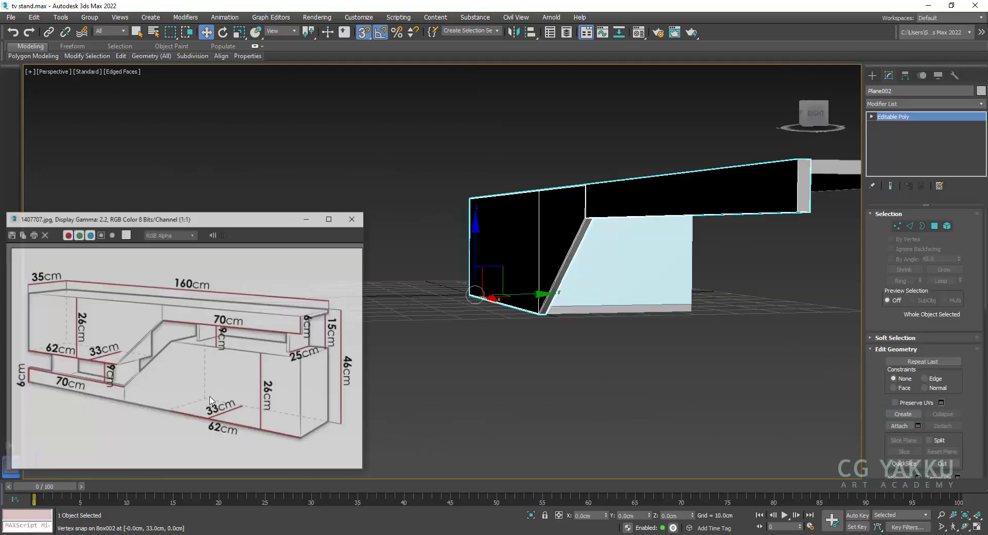
left_click(312, 198)
mouse_move(391, 247)
middle_mouse_down("alt")
mouse_move(464, 258)
mouse_move(672, 157)
mouse_move(655, 218)
mouse_move(479, 221)
middle_mouse_up("alt")
left_click(900, 426)
key("w")
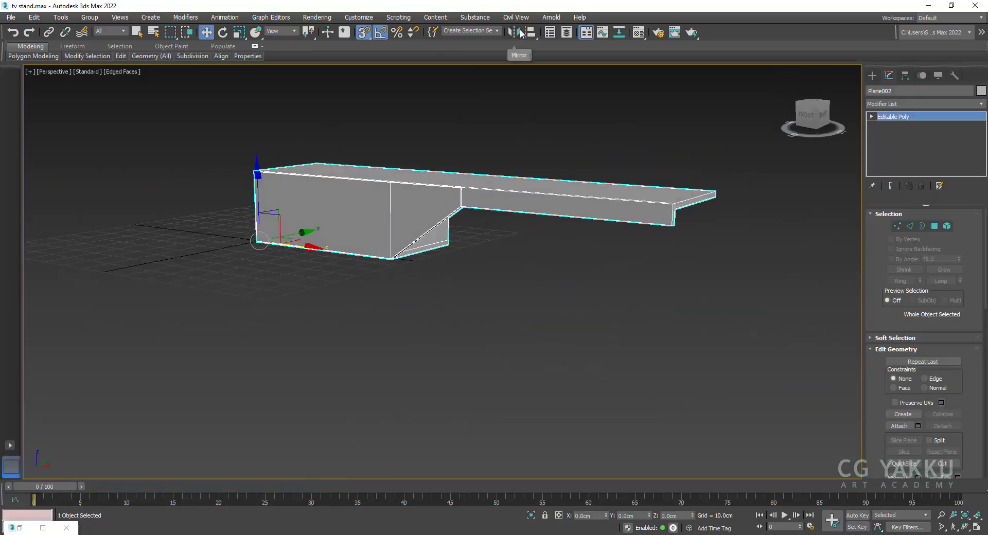
Mirror the body across ZX as an instance and move the copy along X beside it
left_click(513, 31)
left_click(474, 306)
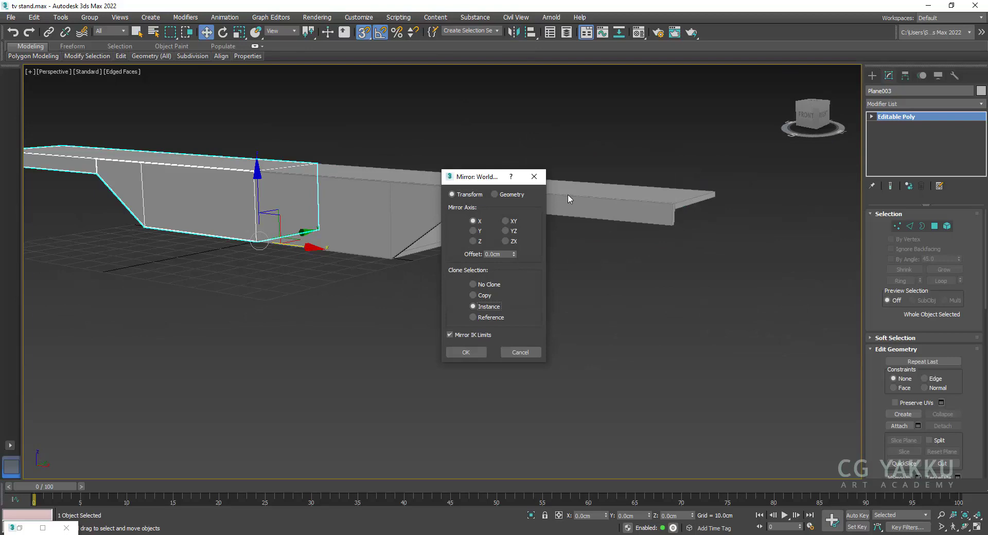
left_click_drag(493, 182, 579, 172)
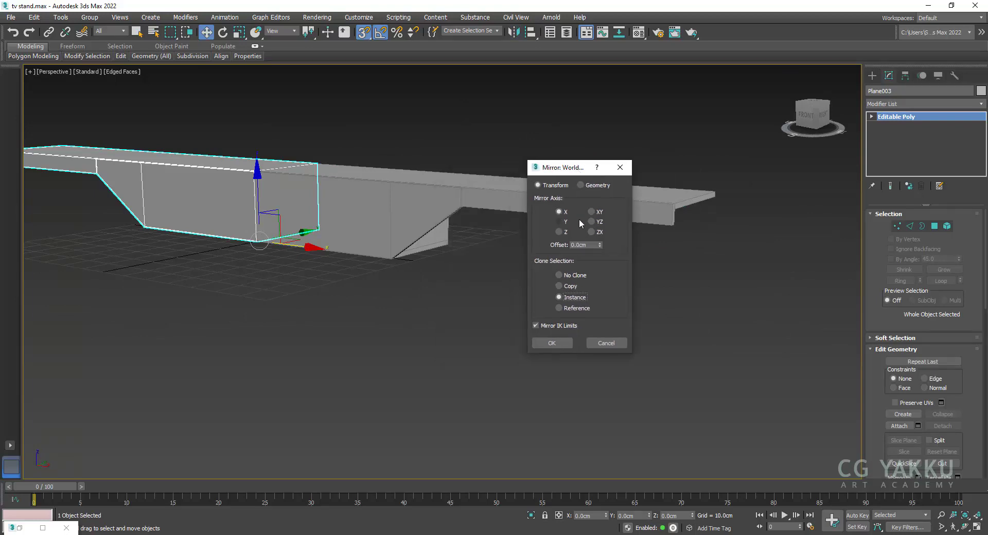
left_click(591, 231)
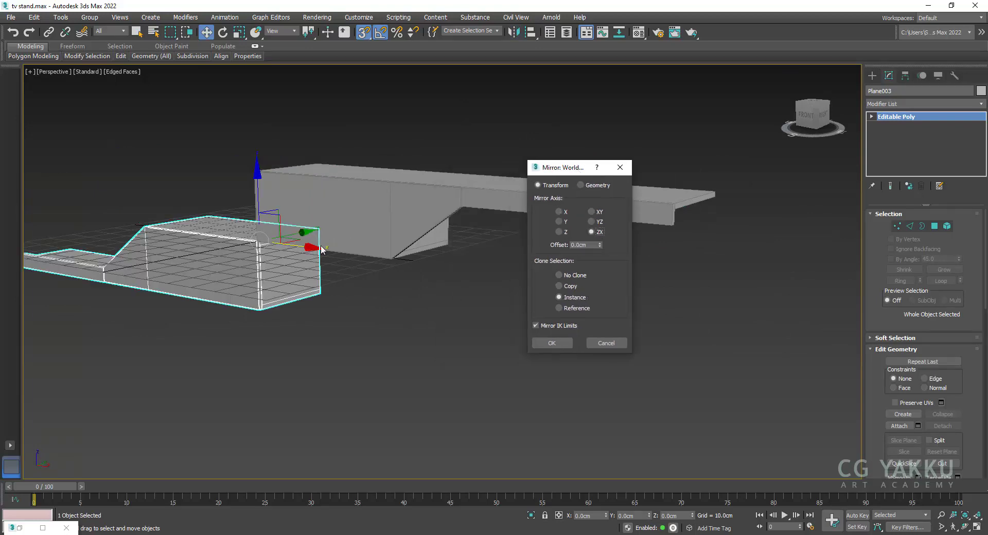
left_click(551, 343)
left_click_drag(101, 254, 662, 258)
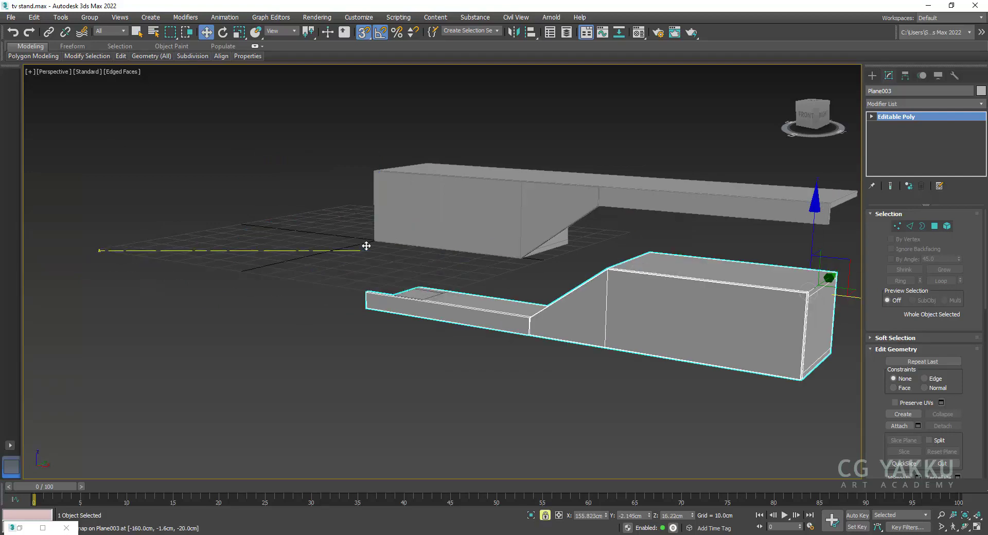
key("space")
left_click(43, 528)
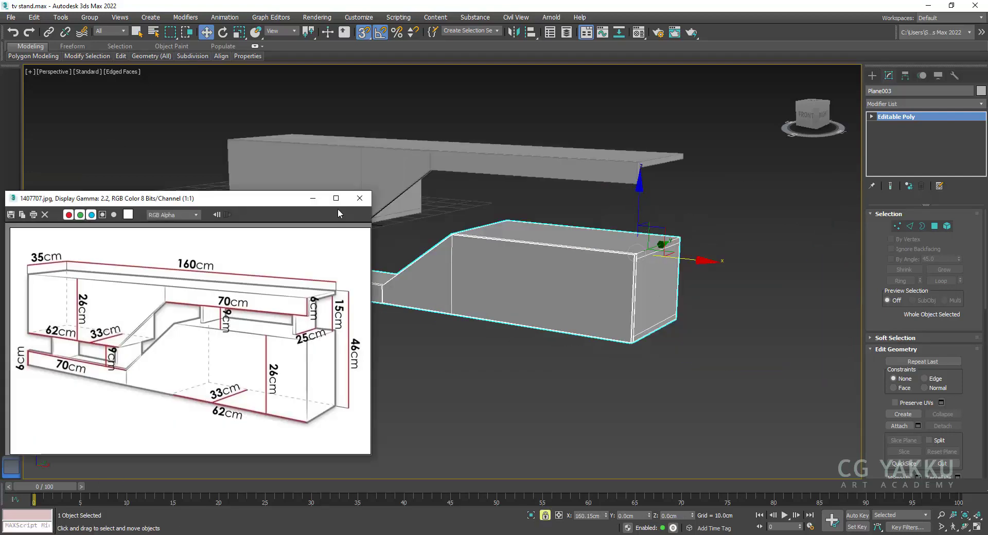
Vertex-snap the mirrored Plane003 20 cm up onto Plane002's corner, then deselect it
key("space")
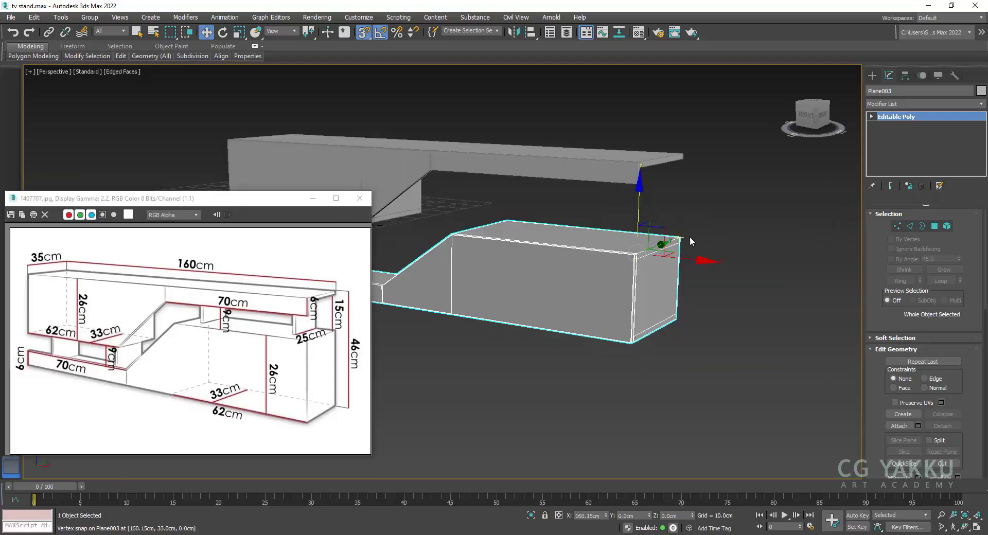
left_click_drag(636, 253, 632, 190)
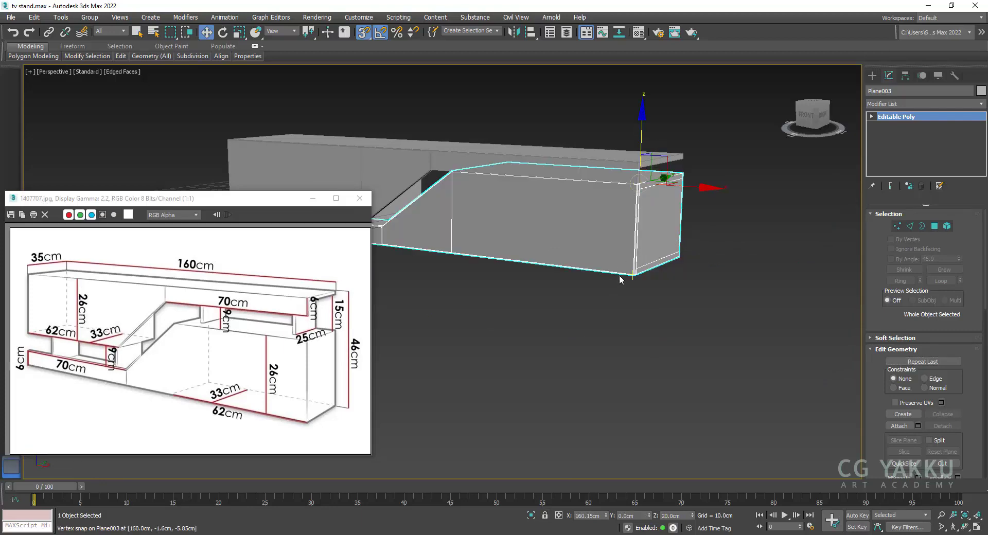
left_click(559, 515)
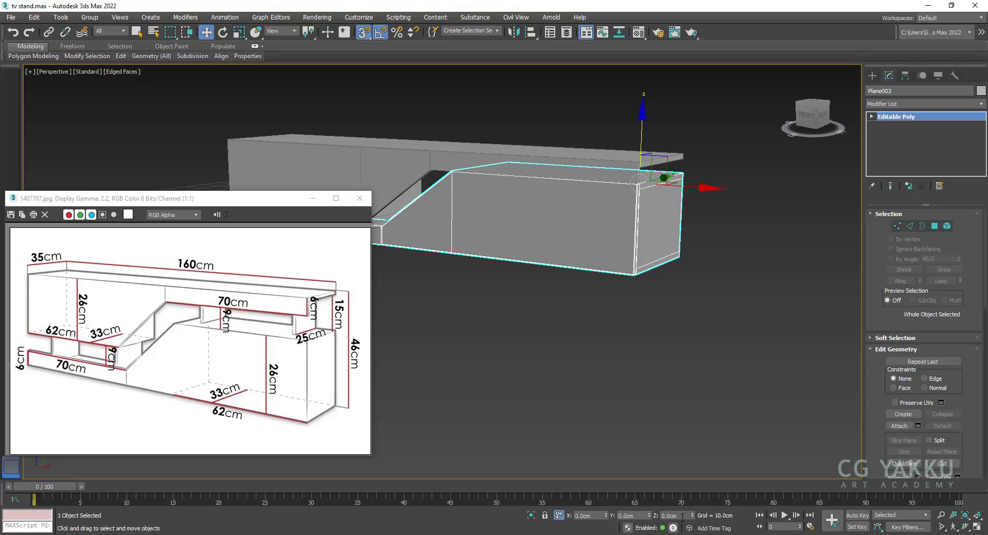
type("-6")
left_click(616, 360)
middle_click_drag(615, 220, 535, 282, "alt")
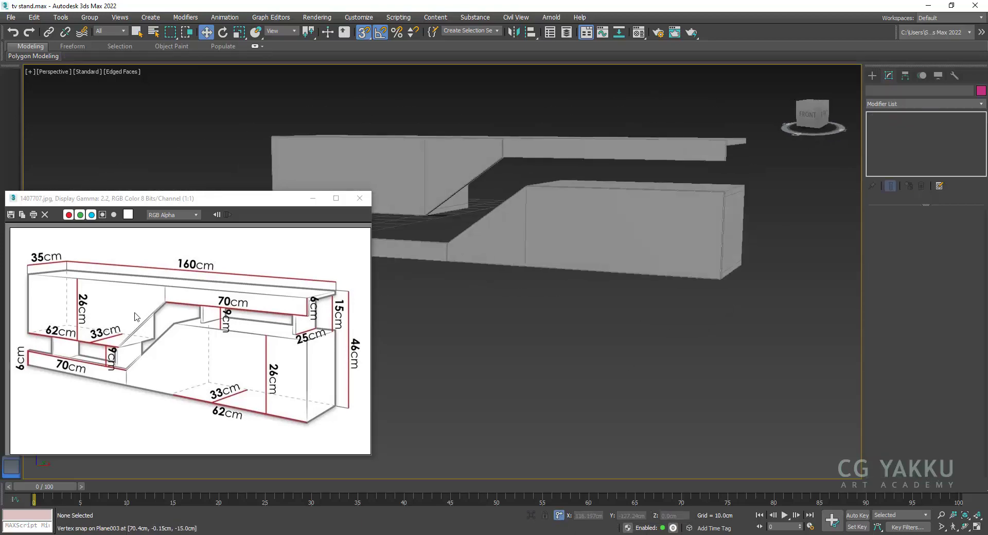
Clone the divider panel element of Plane002 toward the left
middle_click_drag(417, 332, 514, 231, "alt")
left_click(628, 170)
left_click(544, 202)
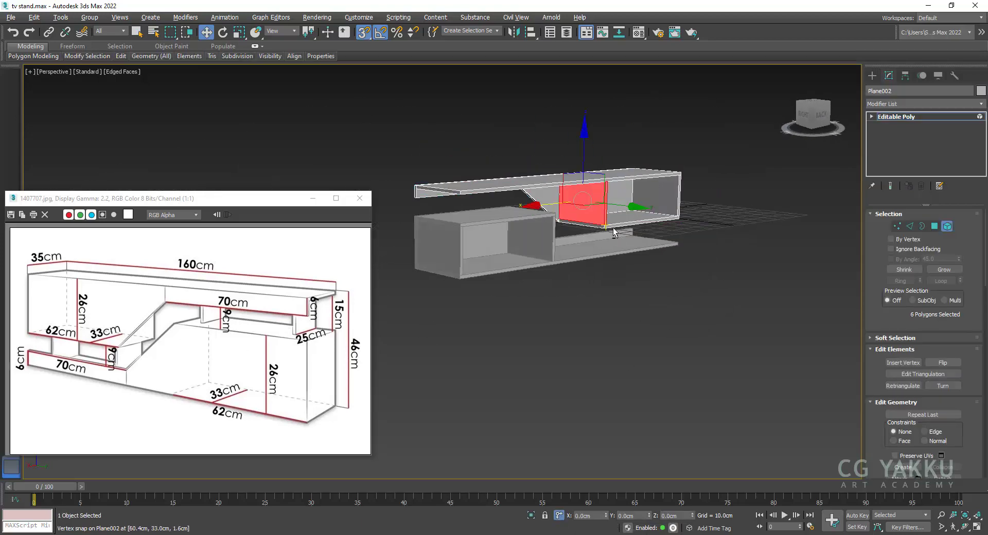
left_click_drag(547, 205, 456, 226, "shift")
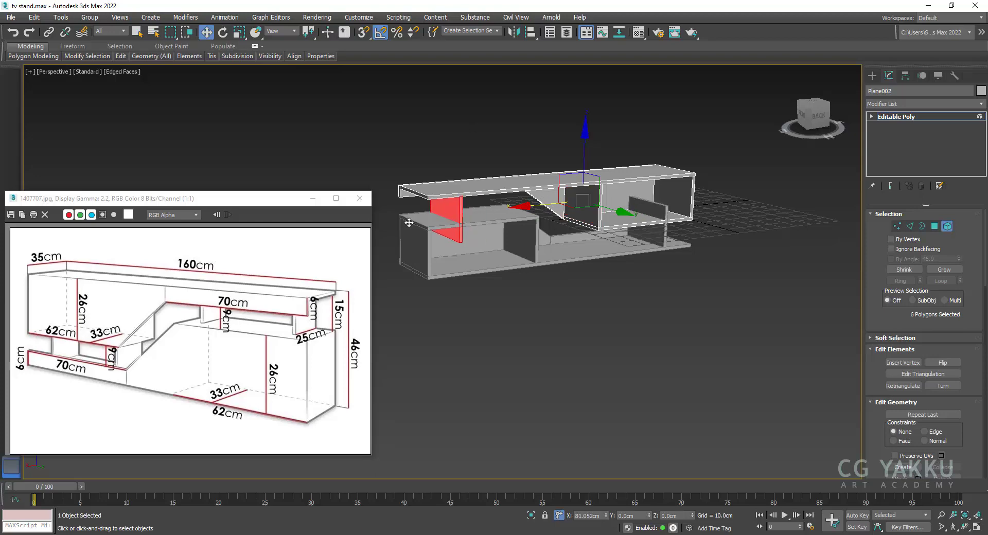
key("Return")
With Element mode and snapping on, clone another divider panel along the stand
middle_click_drag(425, 244, 463, 206, "alt")
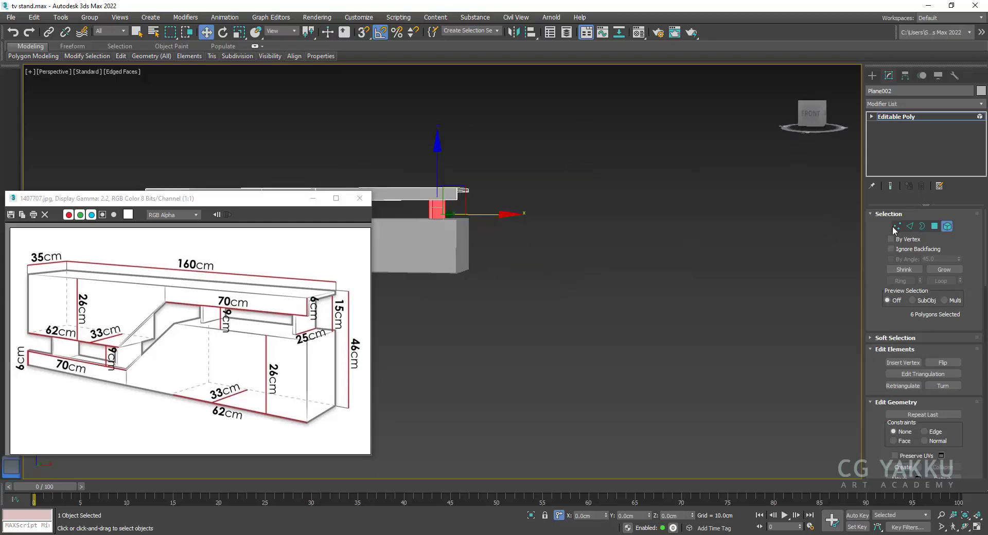
key("1")
scroll(470, 190, "up", 3)
key("5")
key("s")
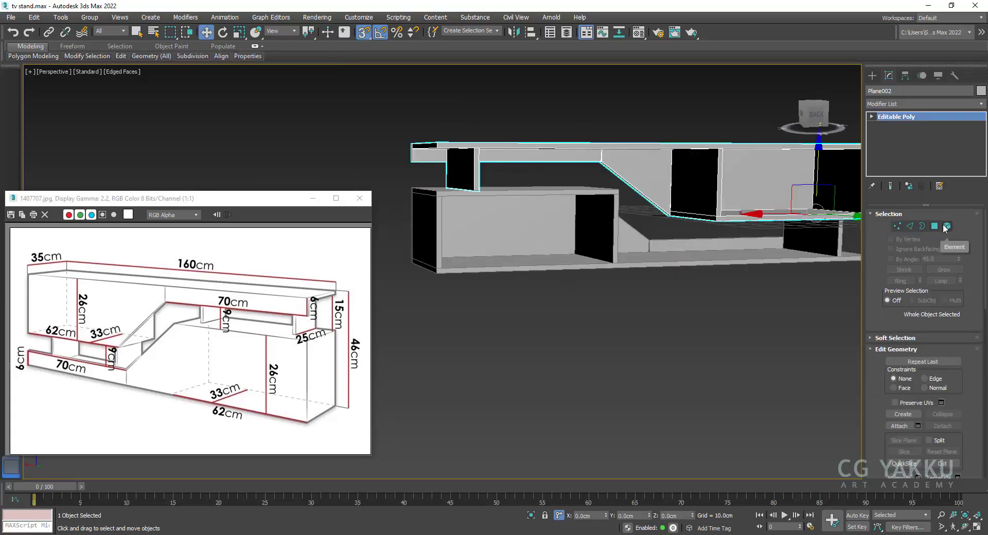
middle_click_drag(514, 185, 536, 209, "alt")
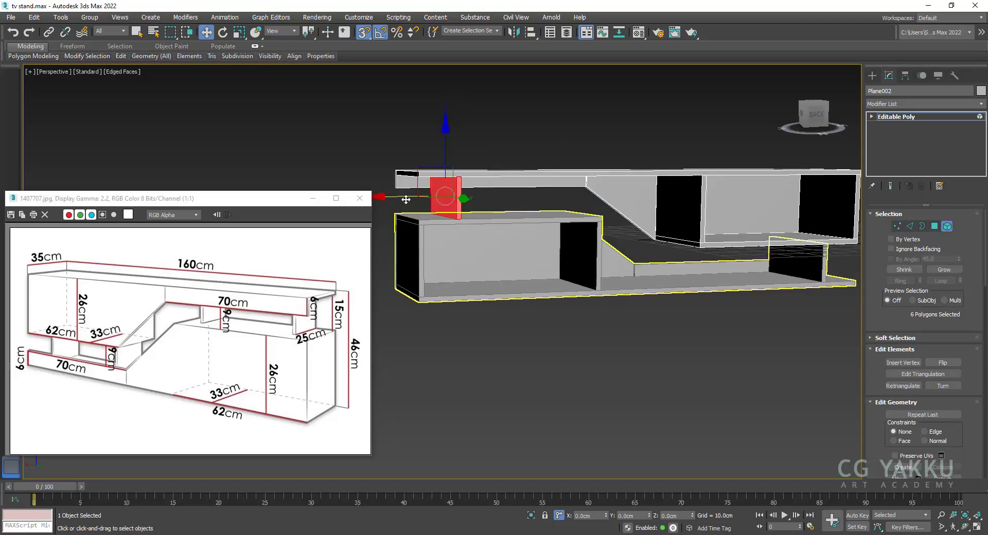
left_click_drag(406, 200, 502, 200, "shift")
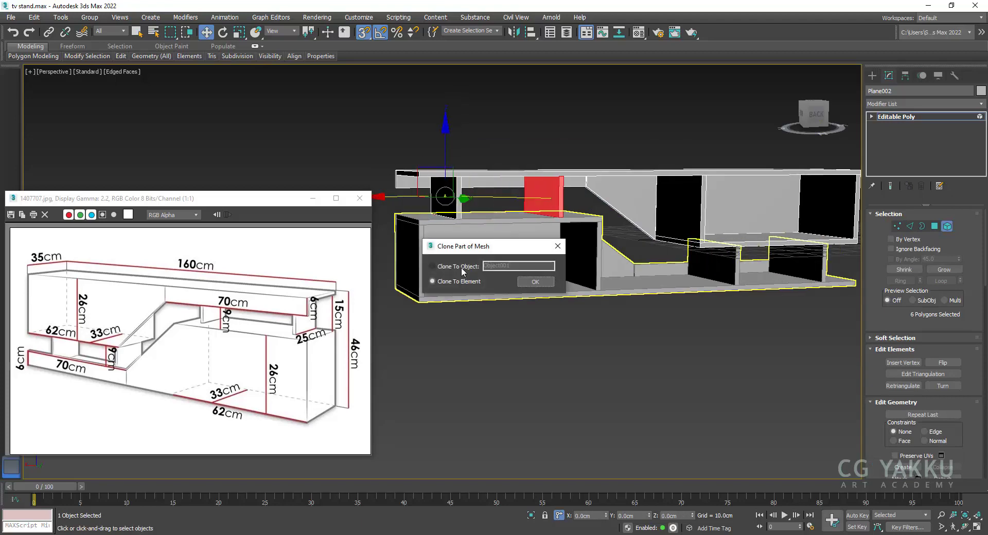
left_click(527, 280)
Check the cloned divider panel elements from the front, then deselect everything
mouse_move(557, 339)
middle_mouse_down("alt")
mouse_move(611, 263)
mouse_move(669, 227)
mouse_move(599, 249)
middle_mouse_up("alt")
left_click(643, 205)
left_click(947, 226)
left_click(680, 232)
left_click(725, 222)
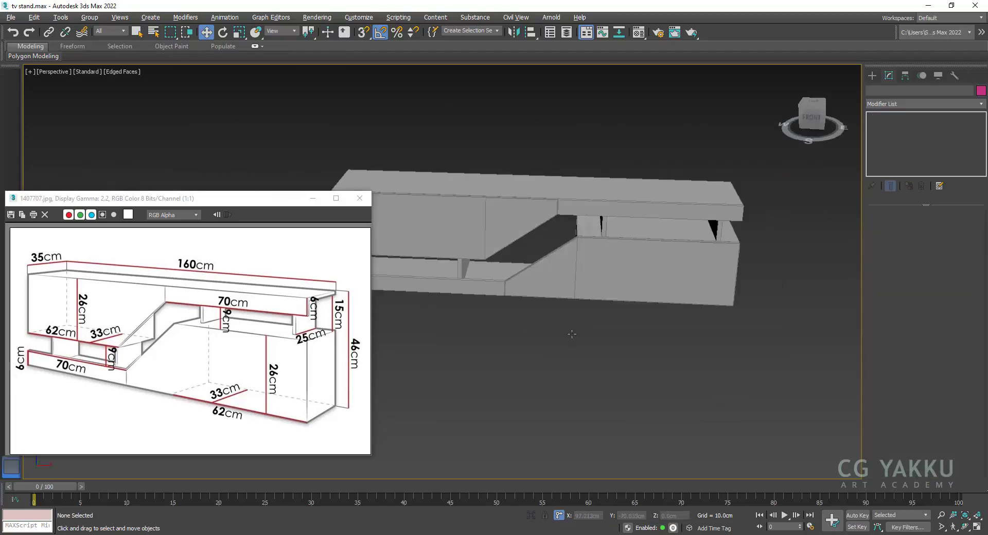
Minimize the reference image and zoom and pan to frame the whole TV stand
scroll(599, 250, "up", 5)
scroll(599, 249, "down", 5)
left_click(313, 198)
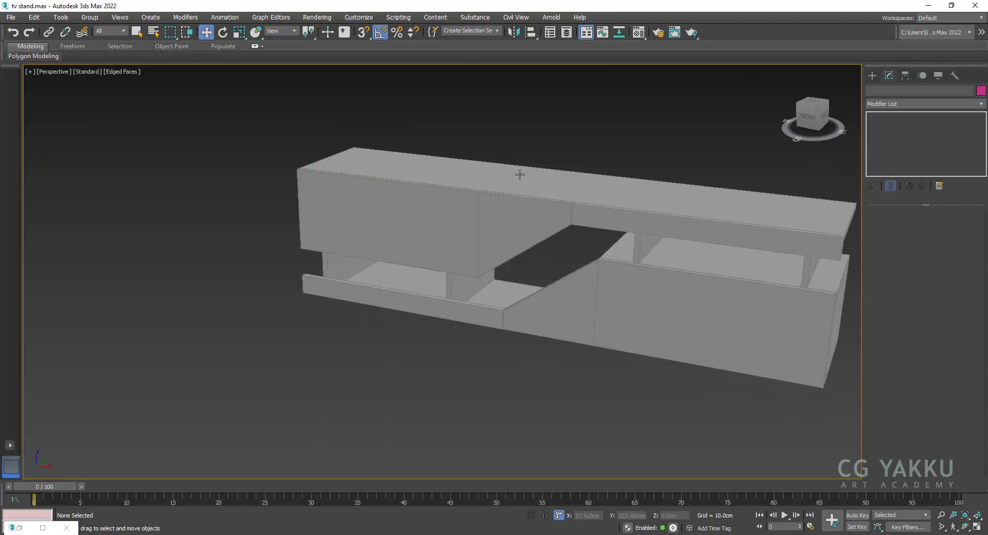
middle_click_drag(634, 177, 485, 184)
left_click(11, 17)
key("Escape")
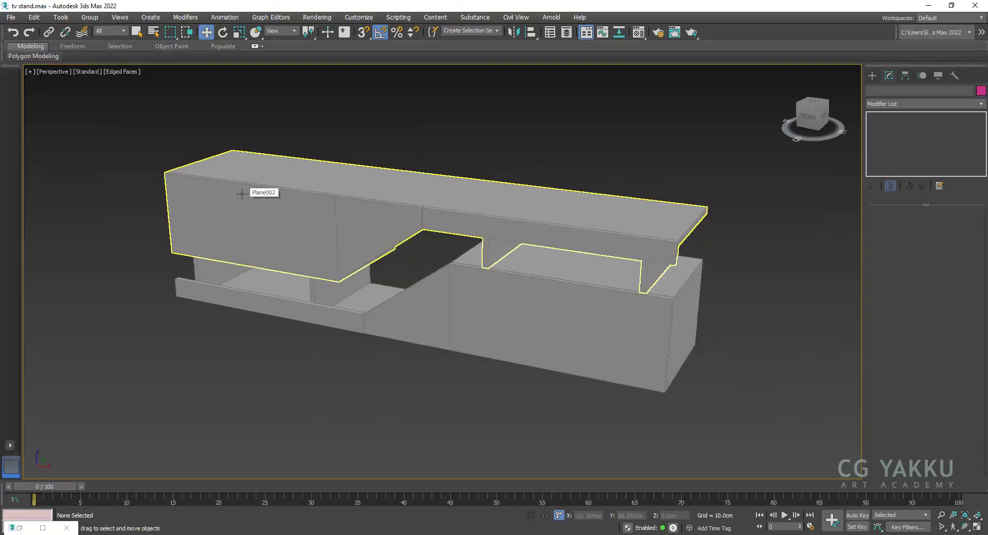